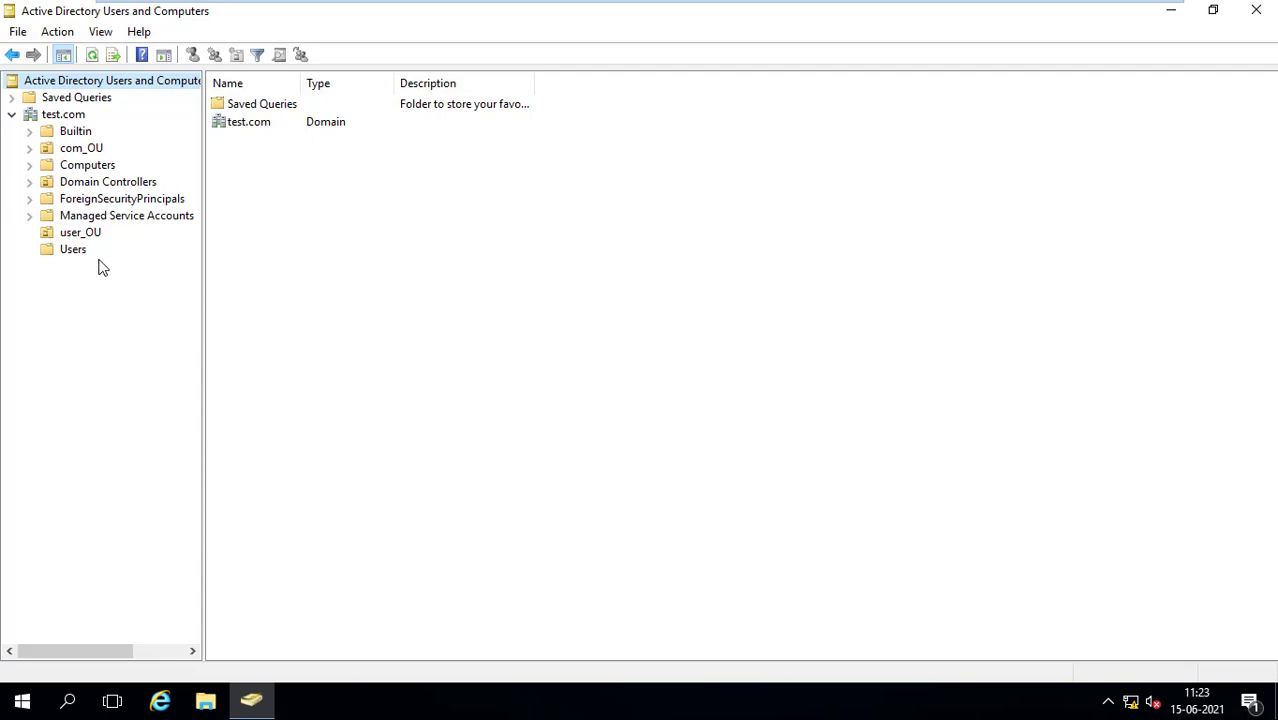
# Open user a's Properties from user_OU and show its Account tab
pyautogui.click(74, 234)
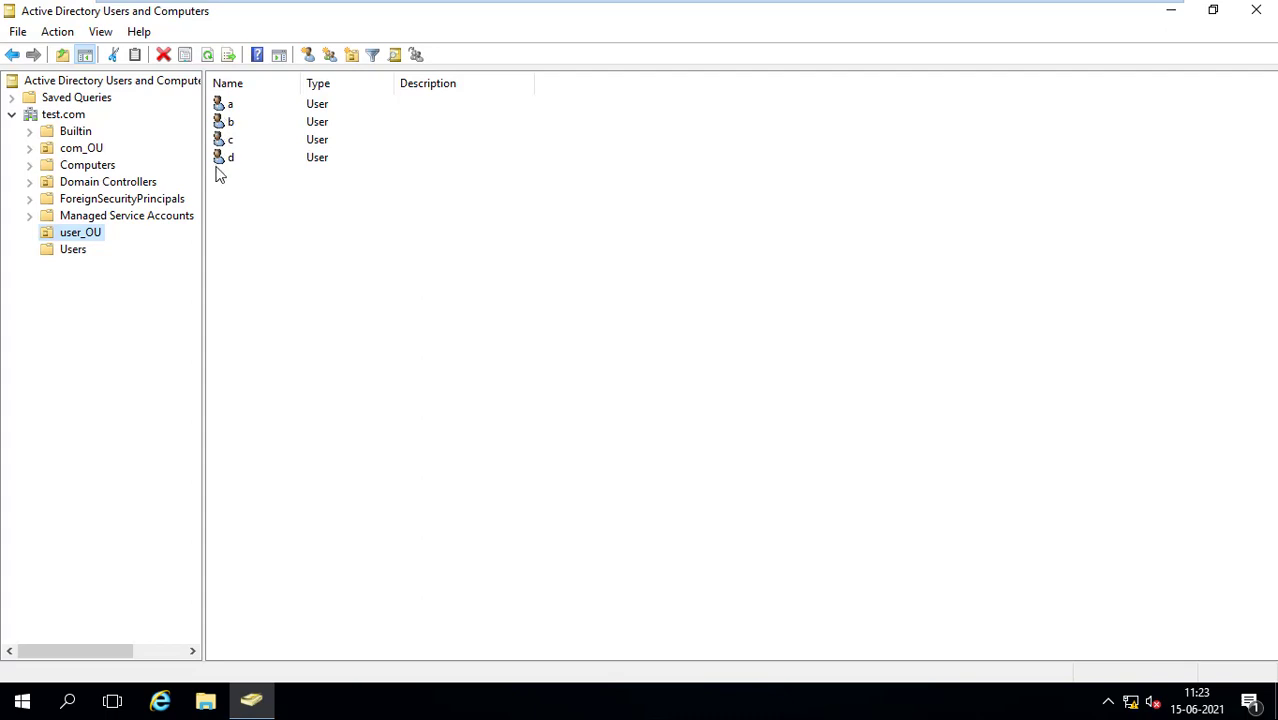
pyautogui.rightClick(220, 106)
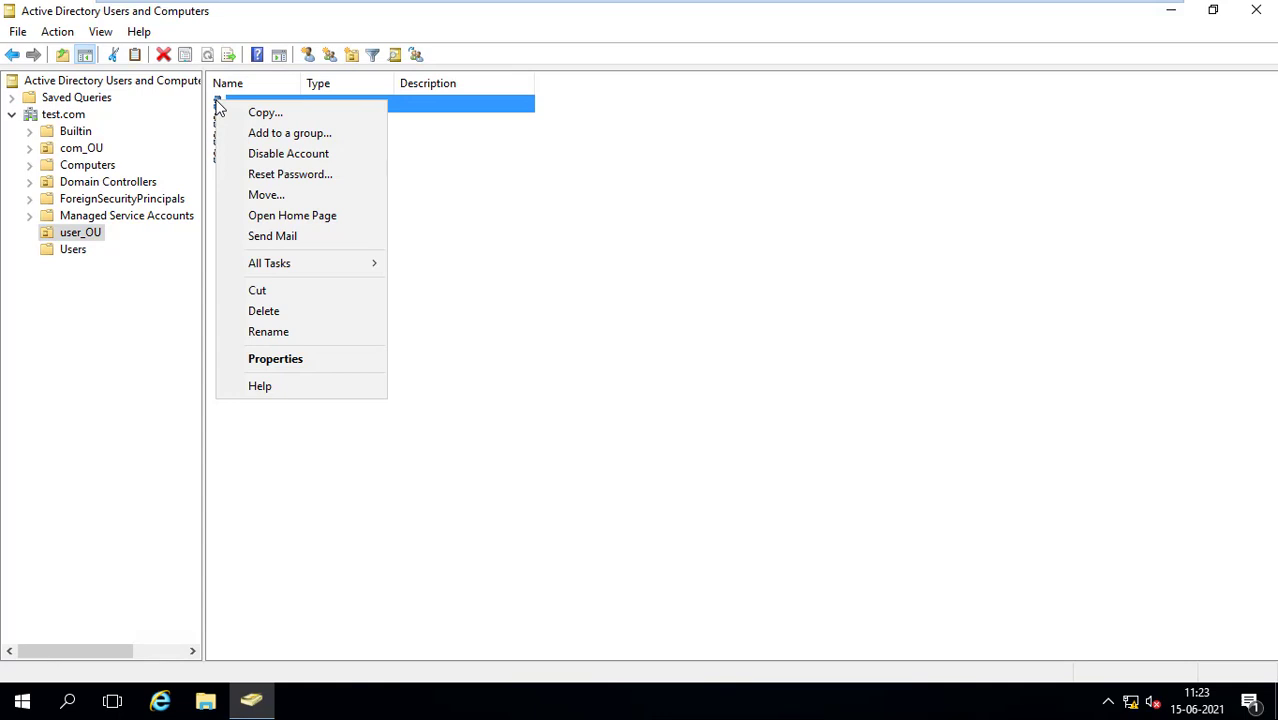
pyautogui.click(490, 200)
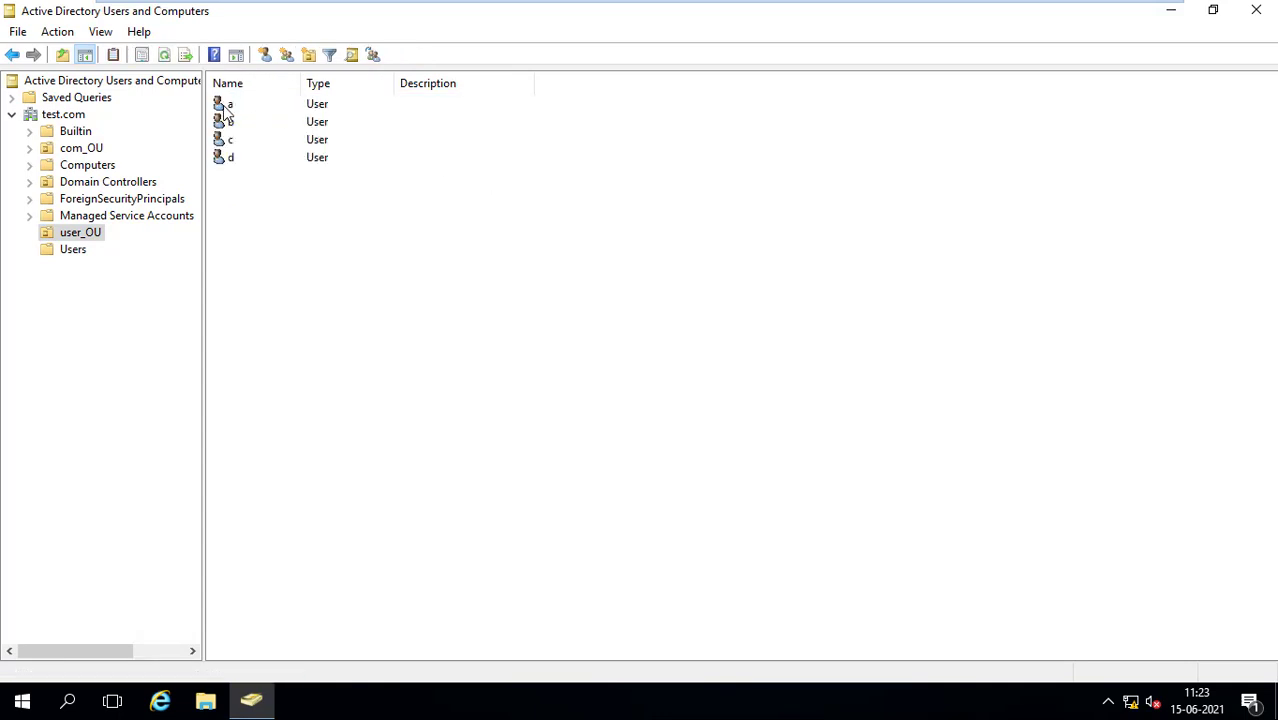
pyautogui.rightClick(225, 110)
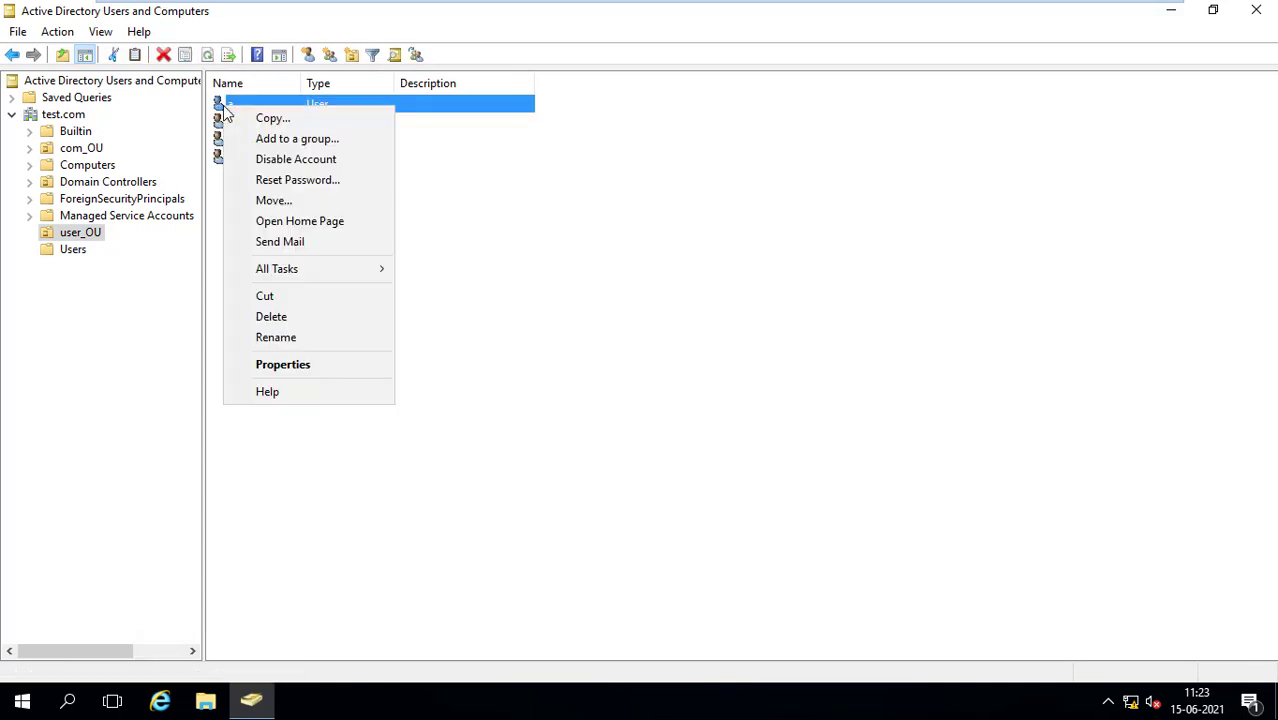
pyautogui.click(299, 366)
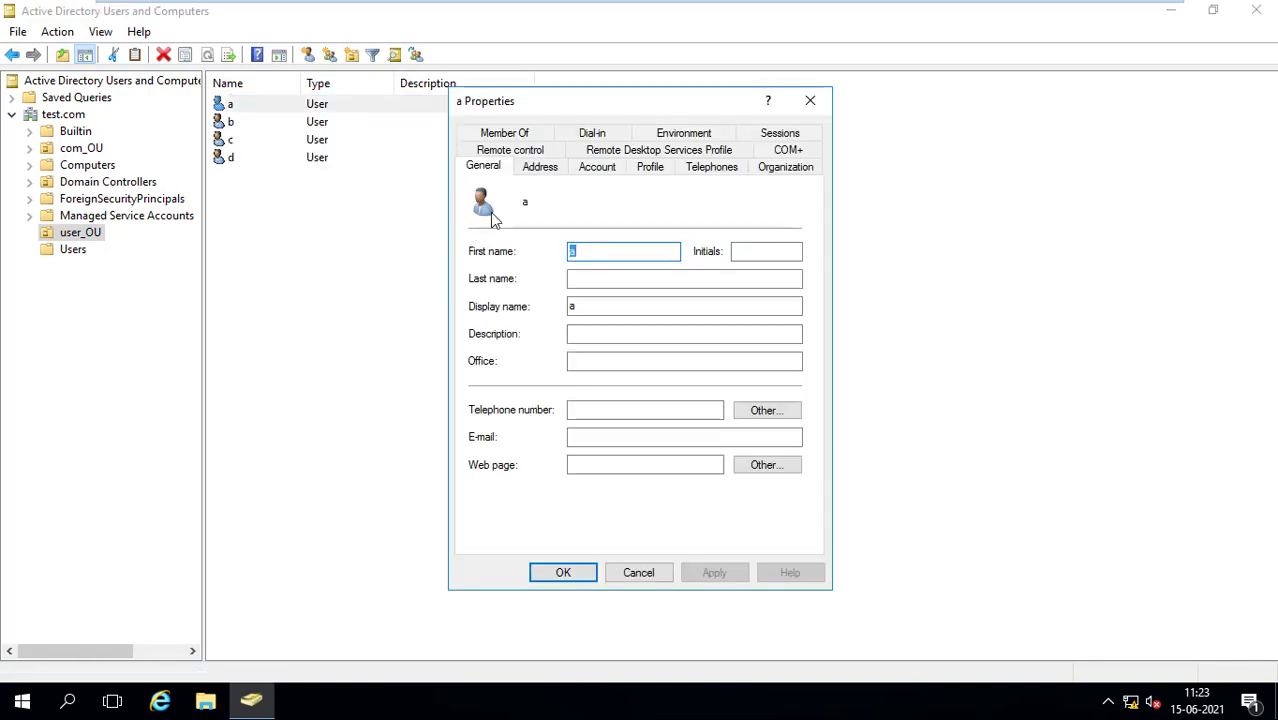
pyautogui.click(597, 168)
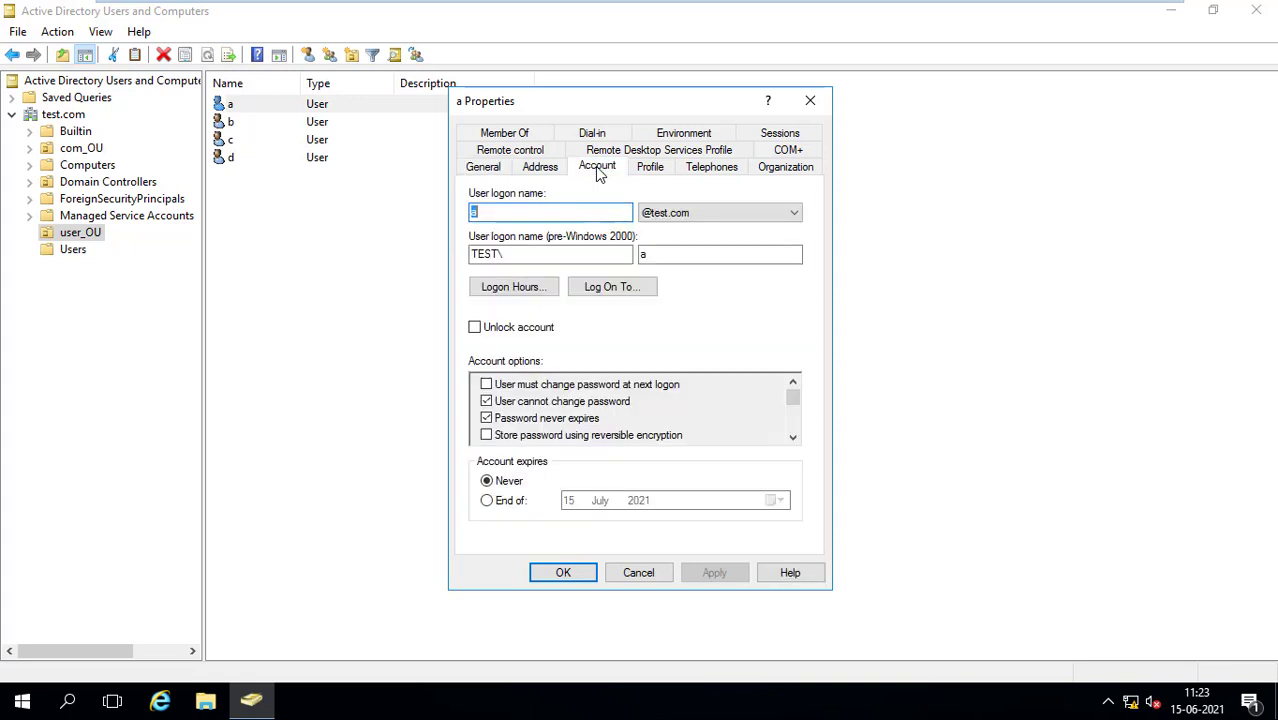
# Open user a's Logon Hours schedule and select the whole Sunday row
pyautogui.click(502, 288)
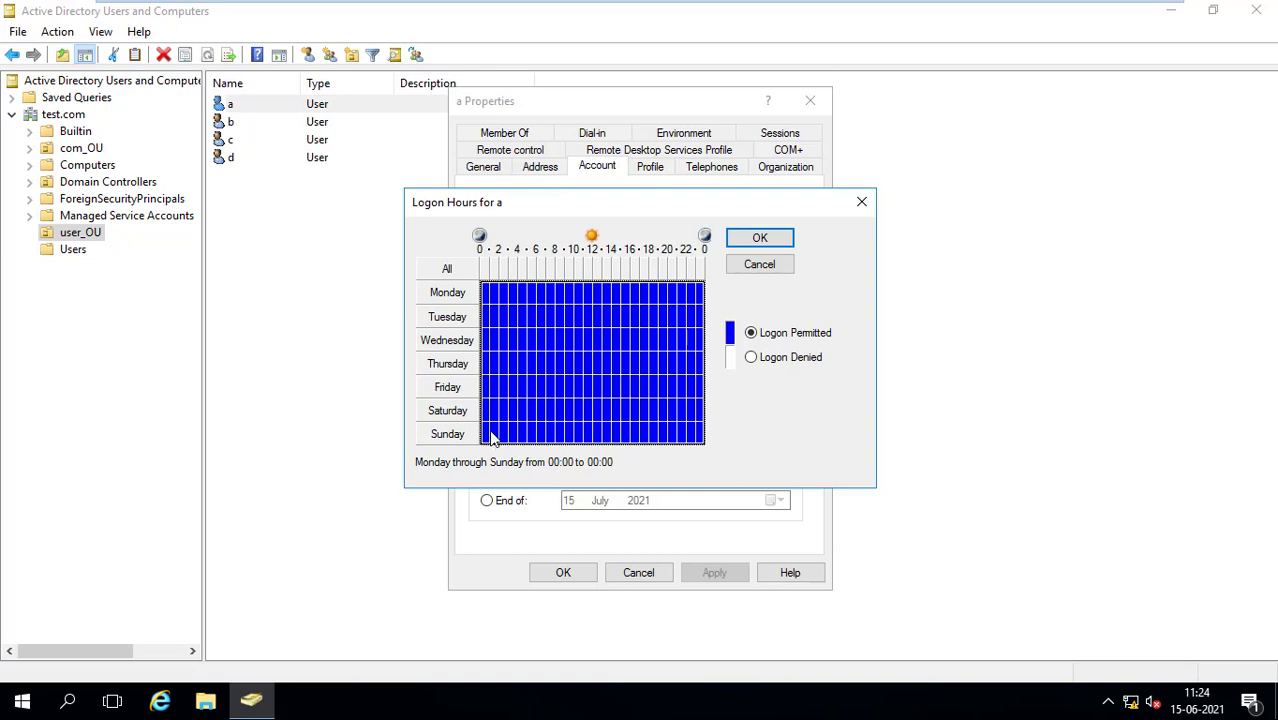
pyautogui.click(490, 436)
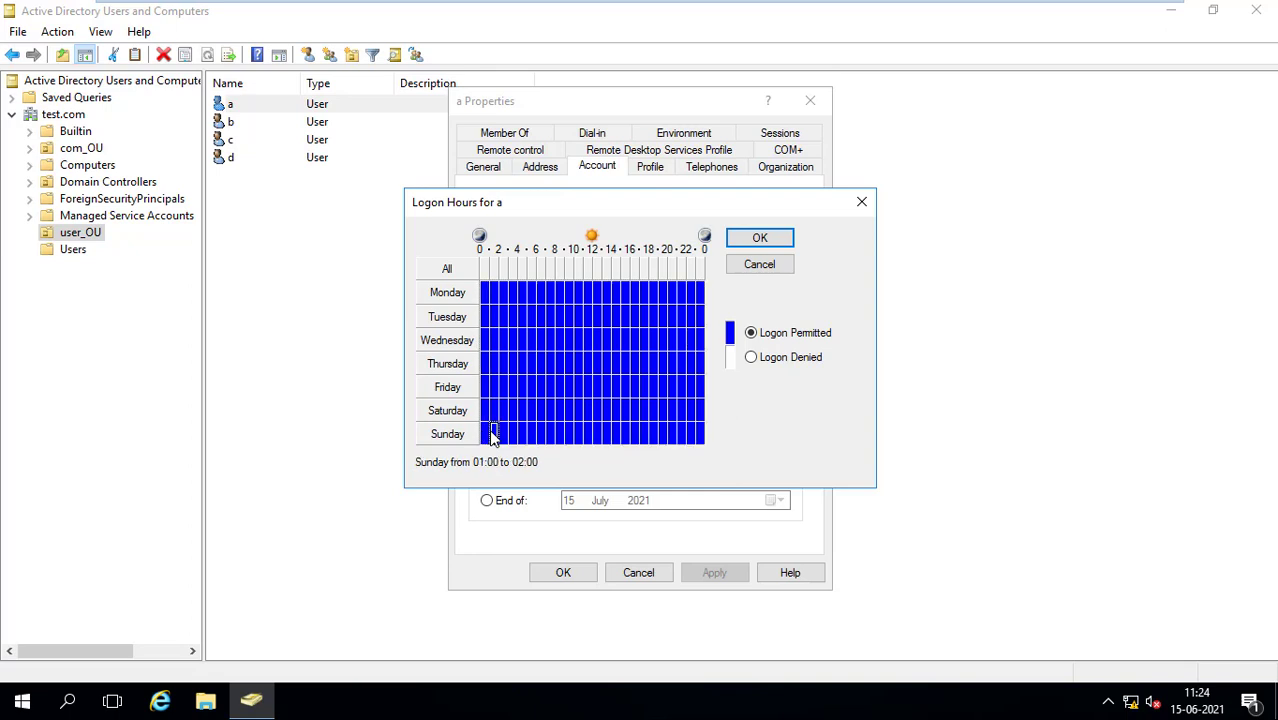
pyautogui.moveTo(490, 430); pyautogui.dragTo(700, 436)
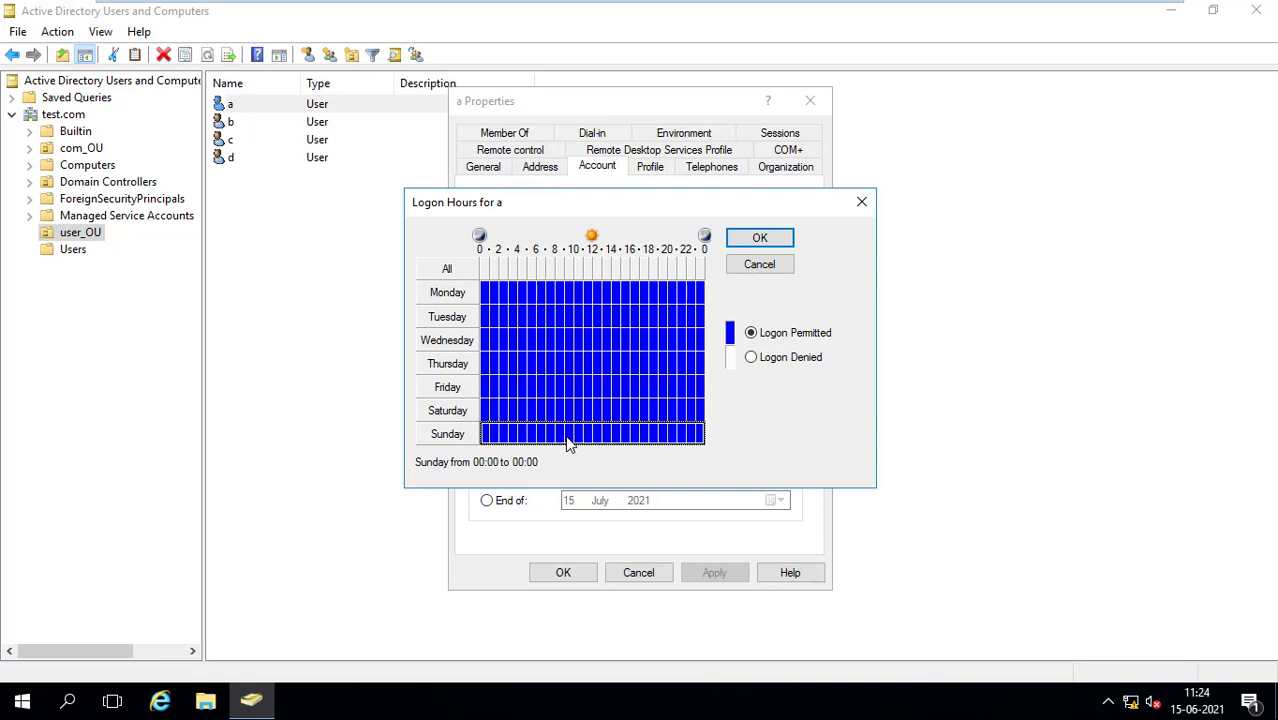
# Mark Sunday as Logon Denied, save user a's properties, and close the console
pyautogui.click(752, 358)
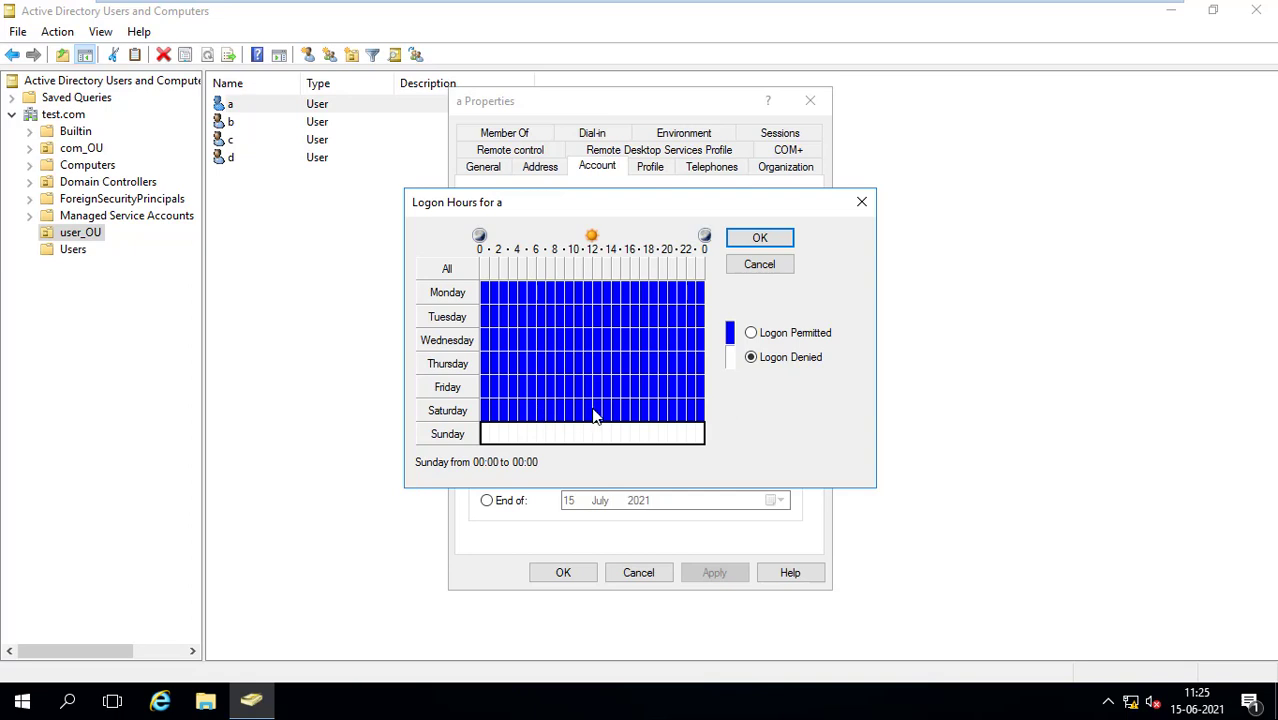
pyautogui.click(760, 242)
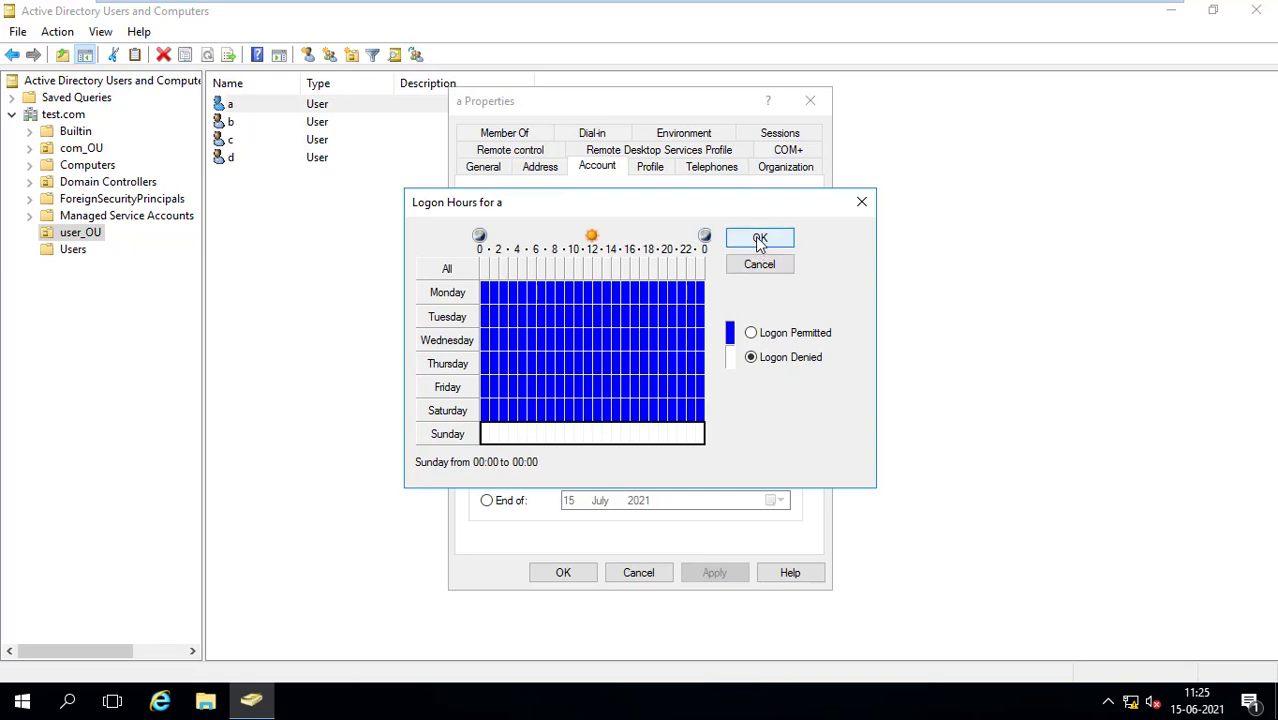
pyautogui.click(760, 240)
pyautogui.click(714, 574)
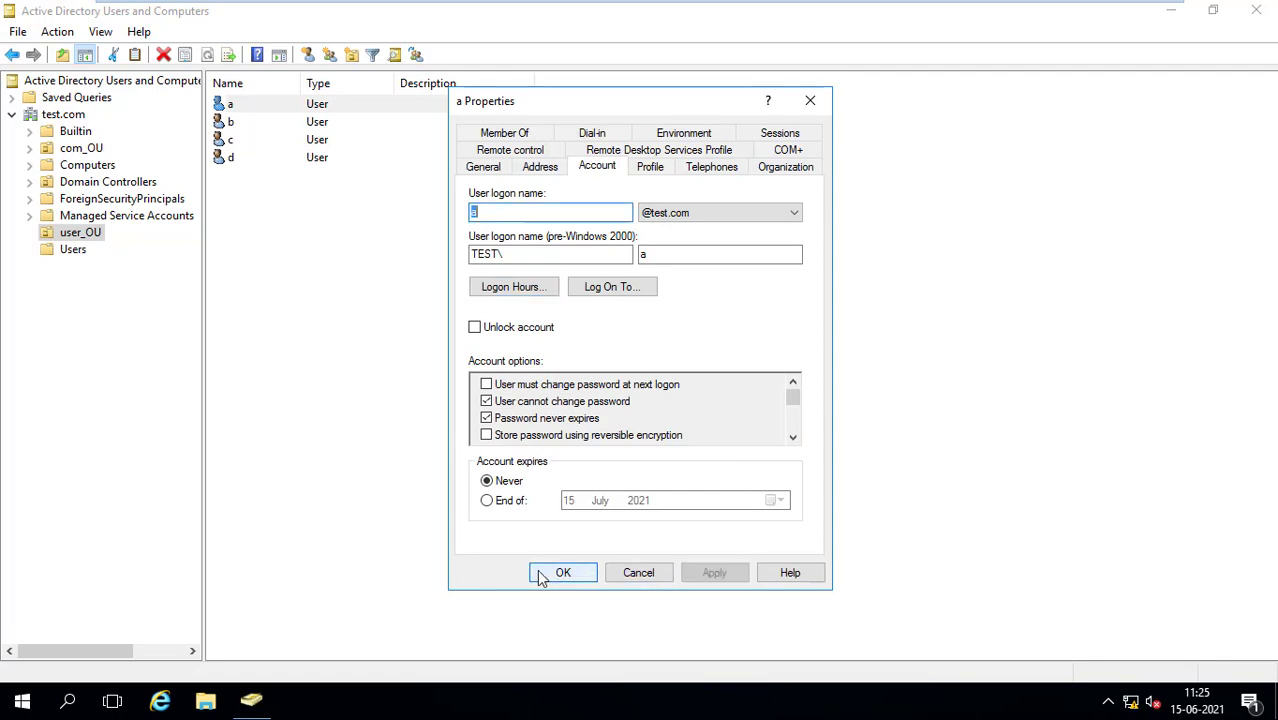
pyautogui.click(541, 577)
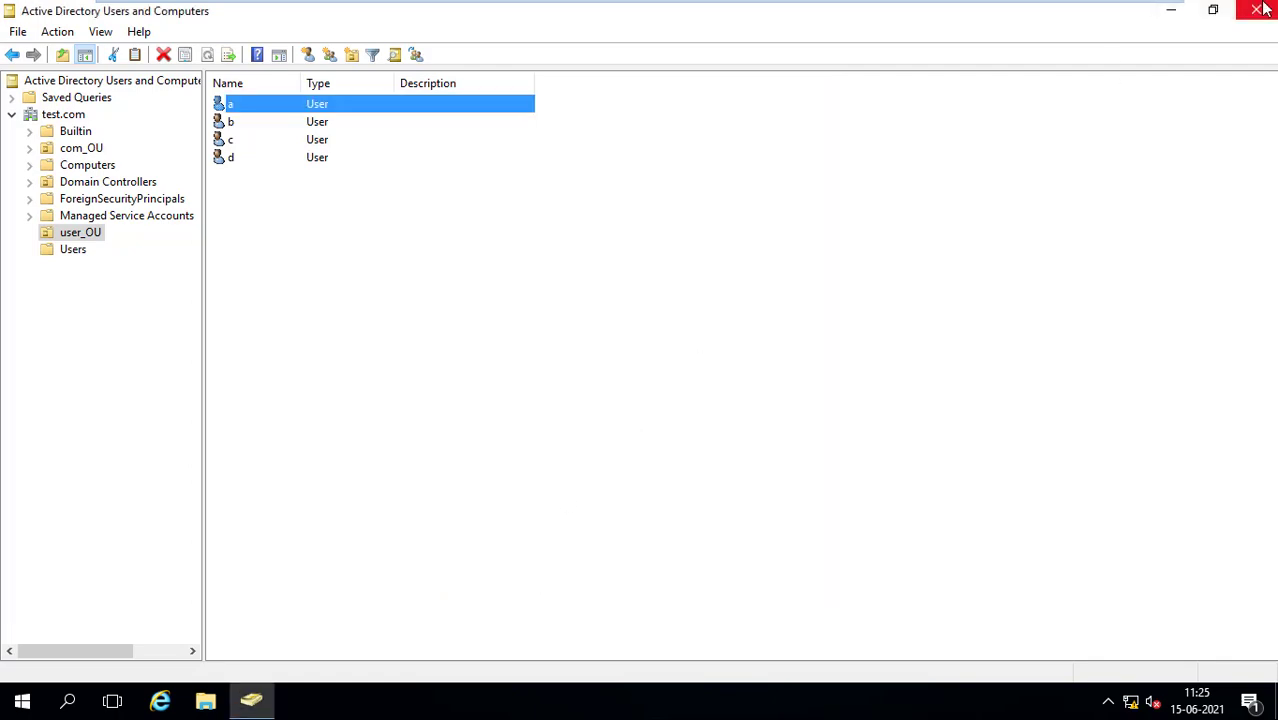
pyautogui.click(1262, 9)
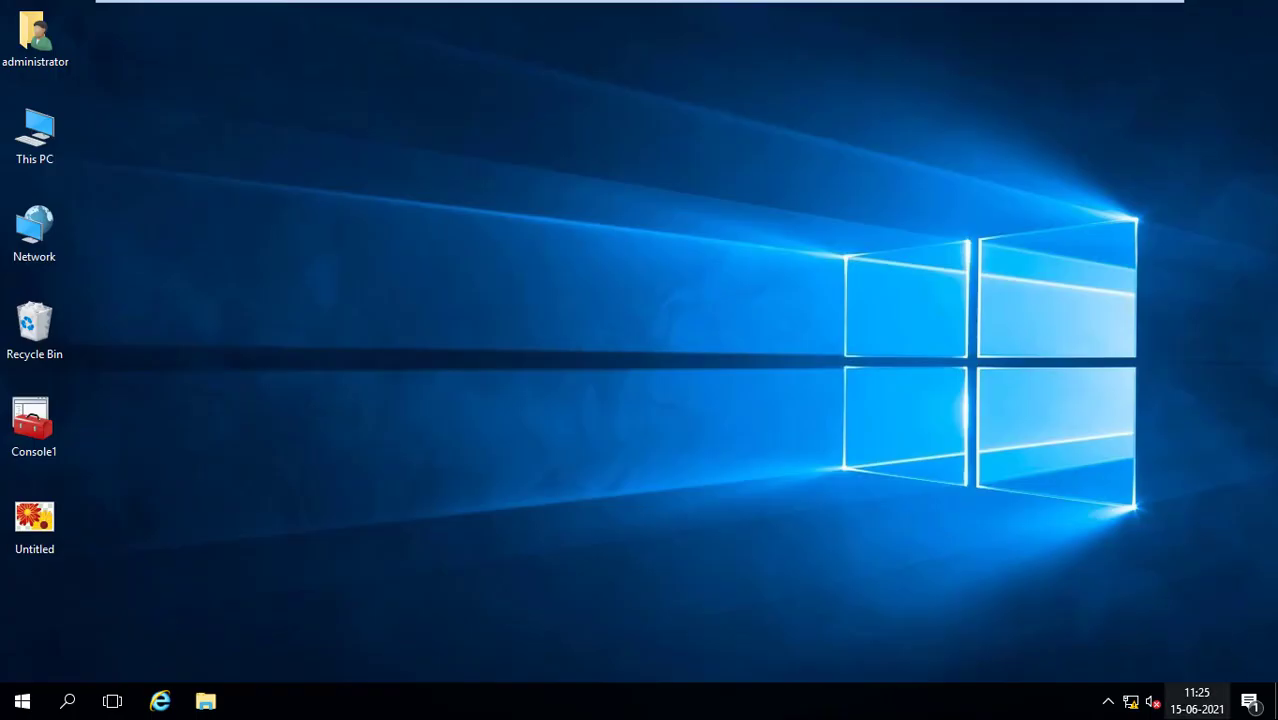
# Go from the taskbar clock's Date & time settings to Clock, Language, and Region
pyautogui.moveTo(1199, 713)
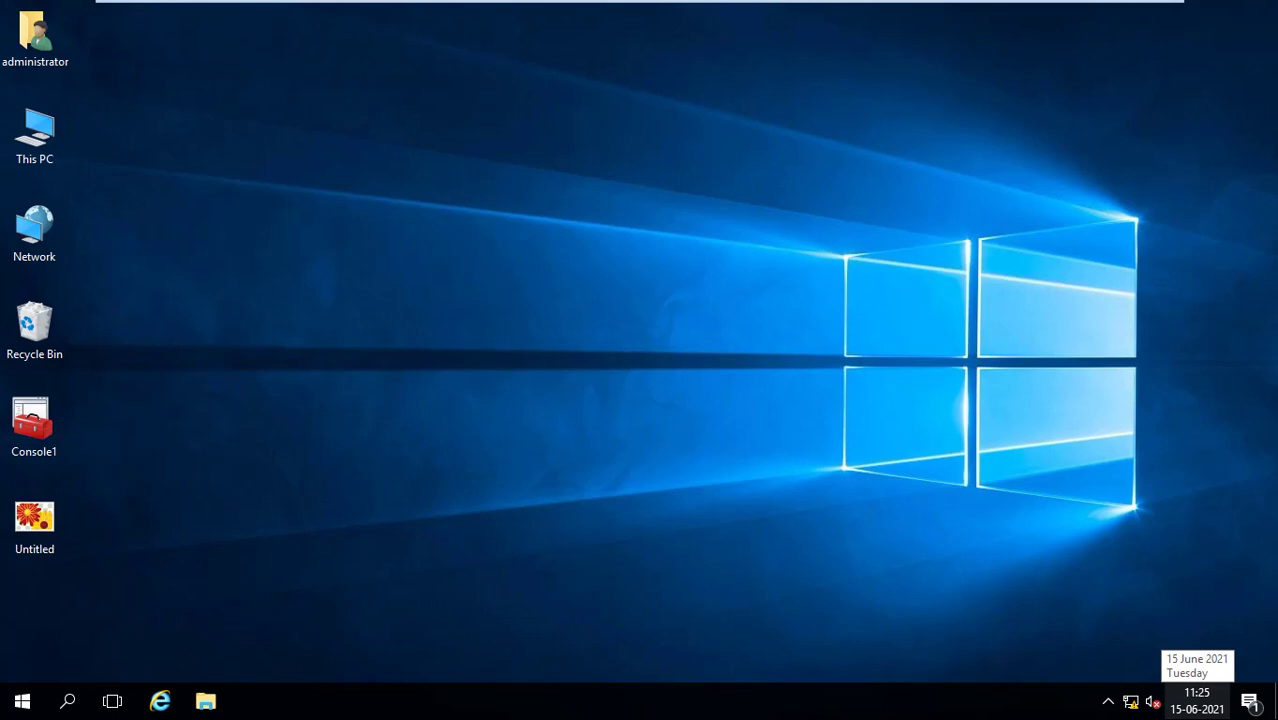
pyautogui.click(1199, 708)
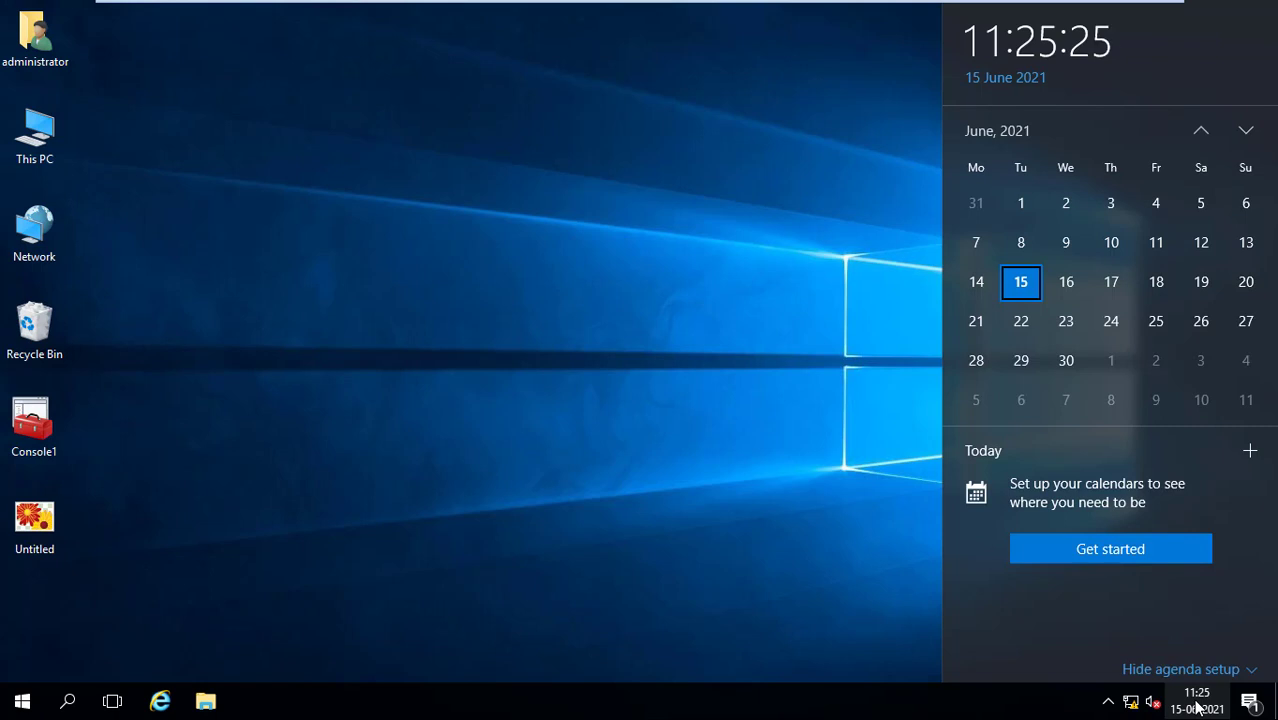
pyautogui.click(1180, 669)
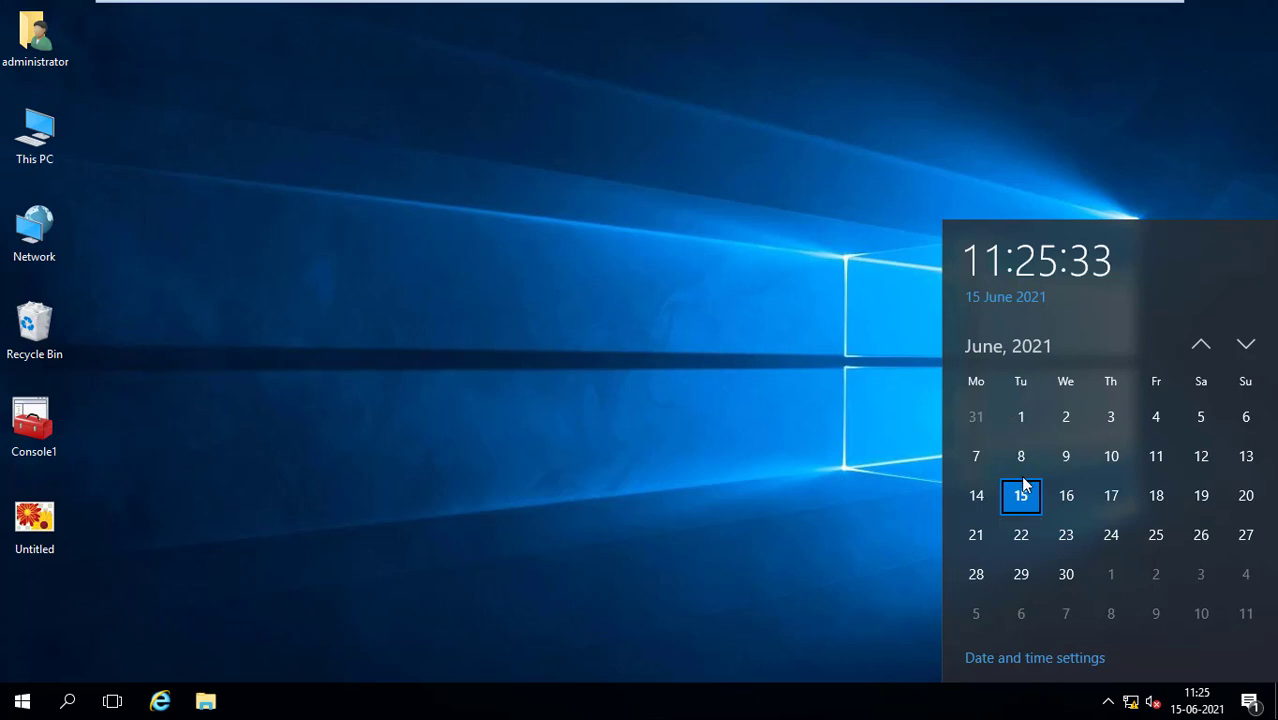
pyautogui.click(1039, 660)
pyautogui.click(1037, 660)
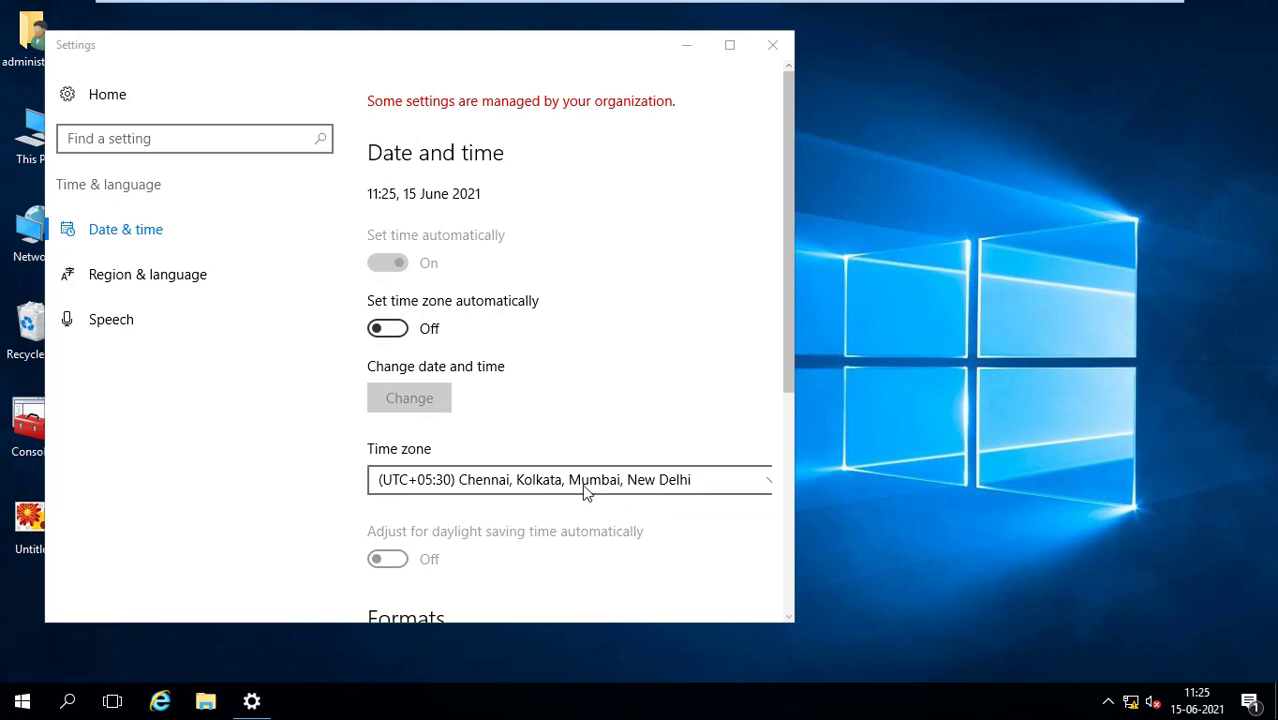
pyautogui.scroll(-4, 586, 490)
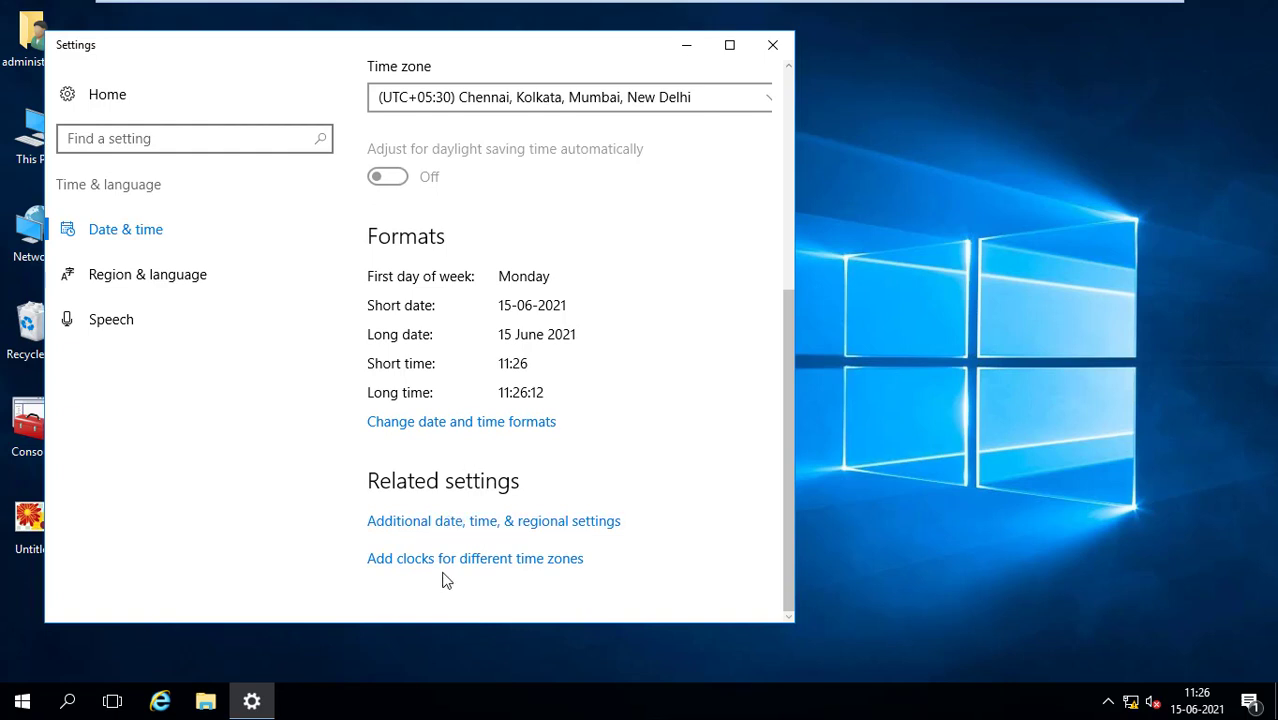
pyautogui.click(446, 524)
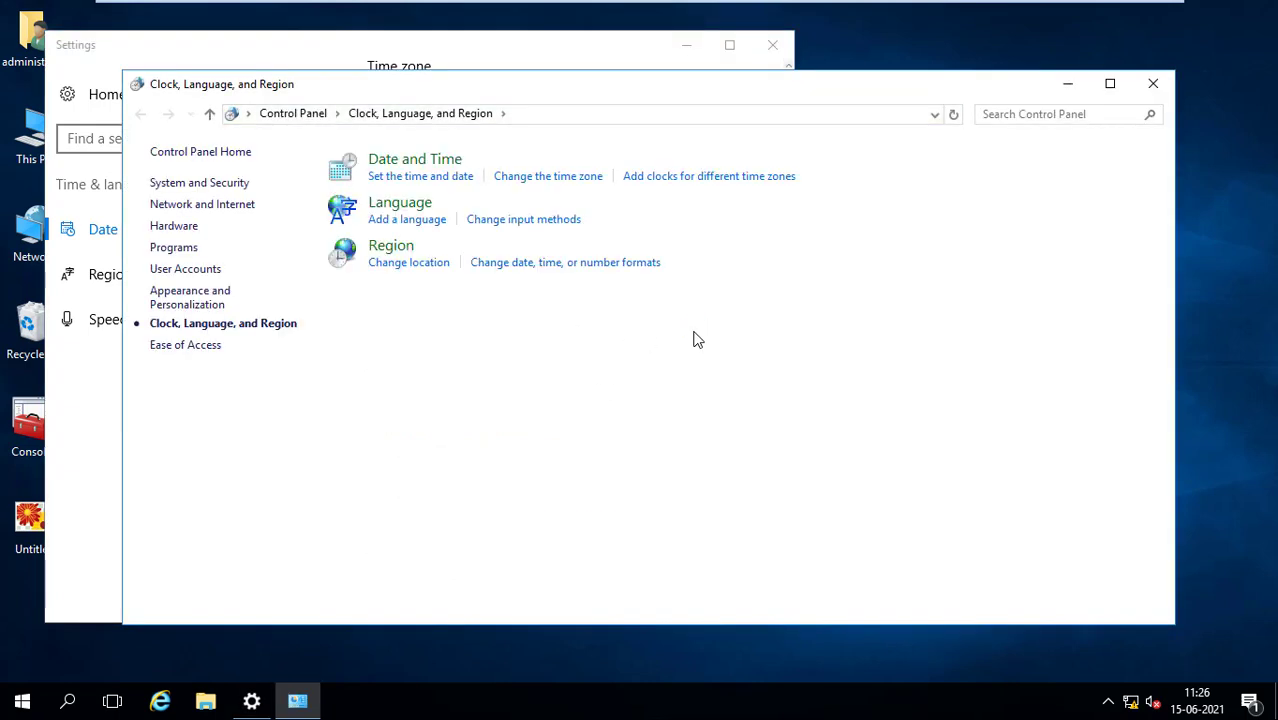
# Set the system date to Sunday, 13 June 2021, then close Control Panel and Settings
pyautogui.click(410, 177)
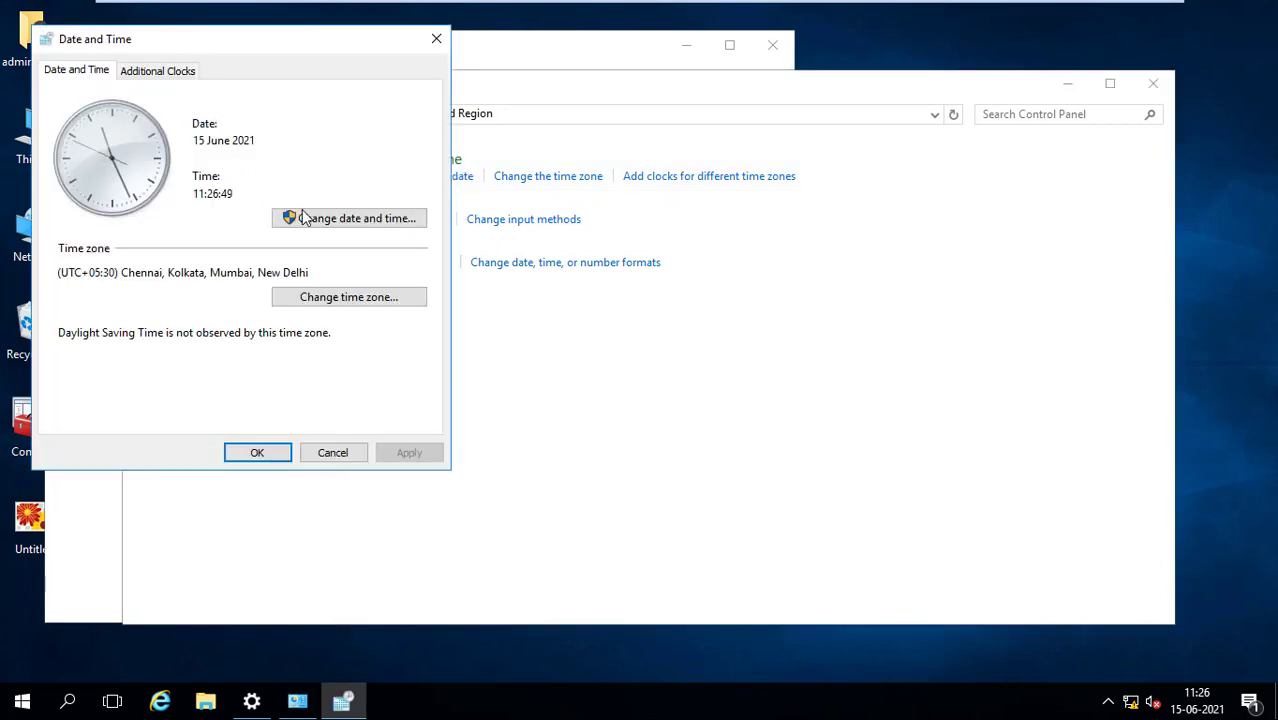
pyautogui.click(310, 222)
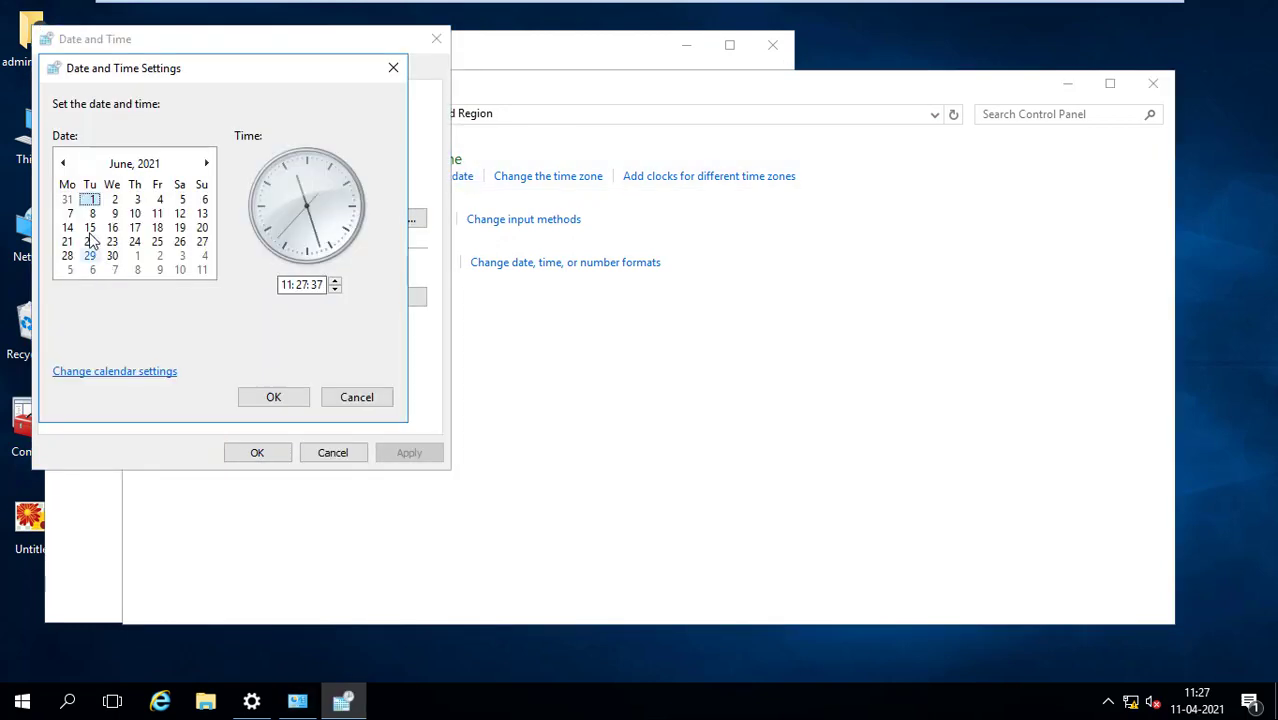
pyautogui.click(201, 213)
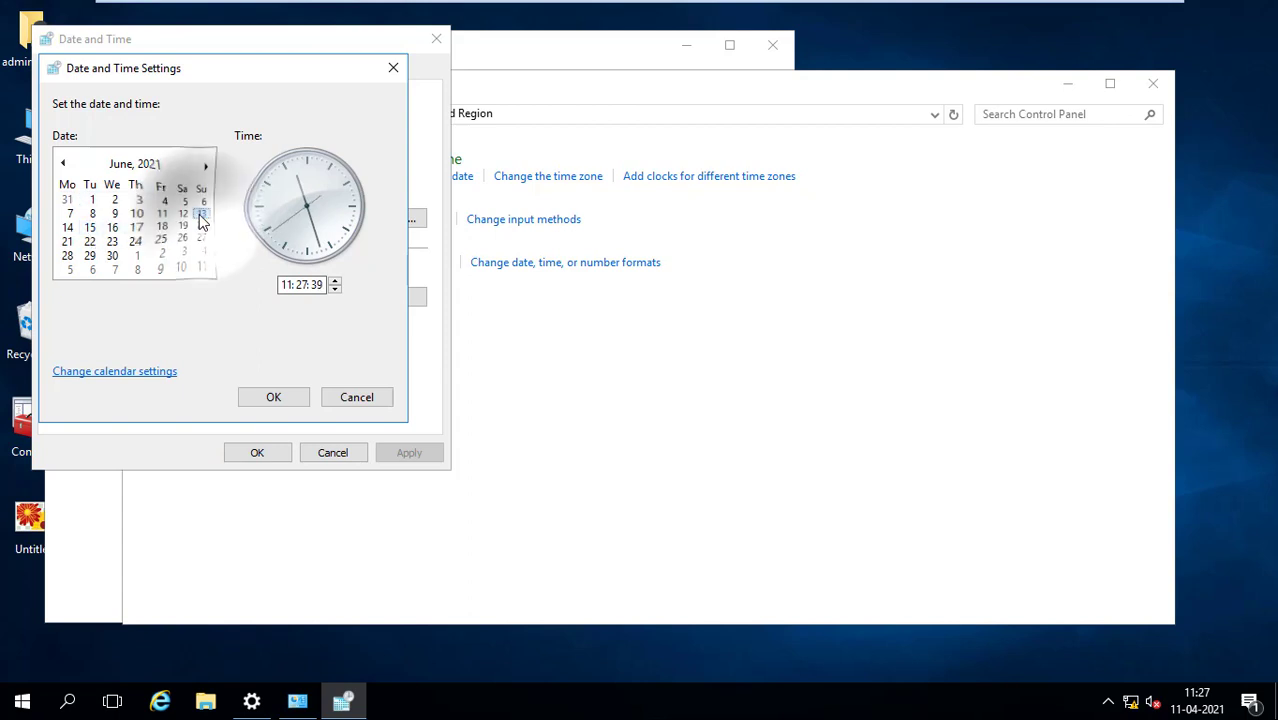
pyautogui.click(271, 399)
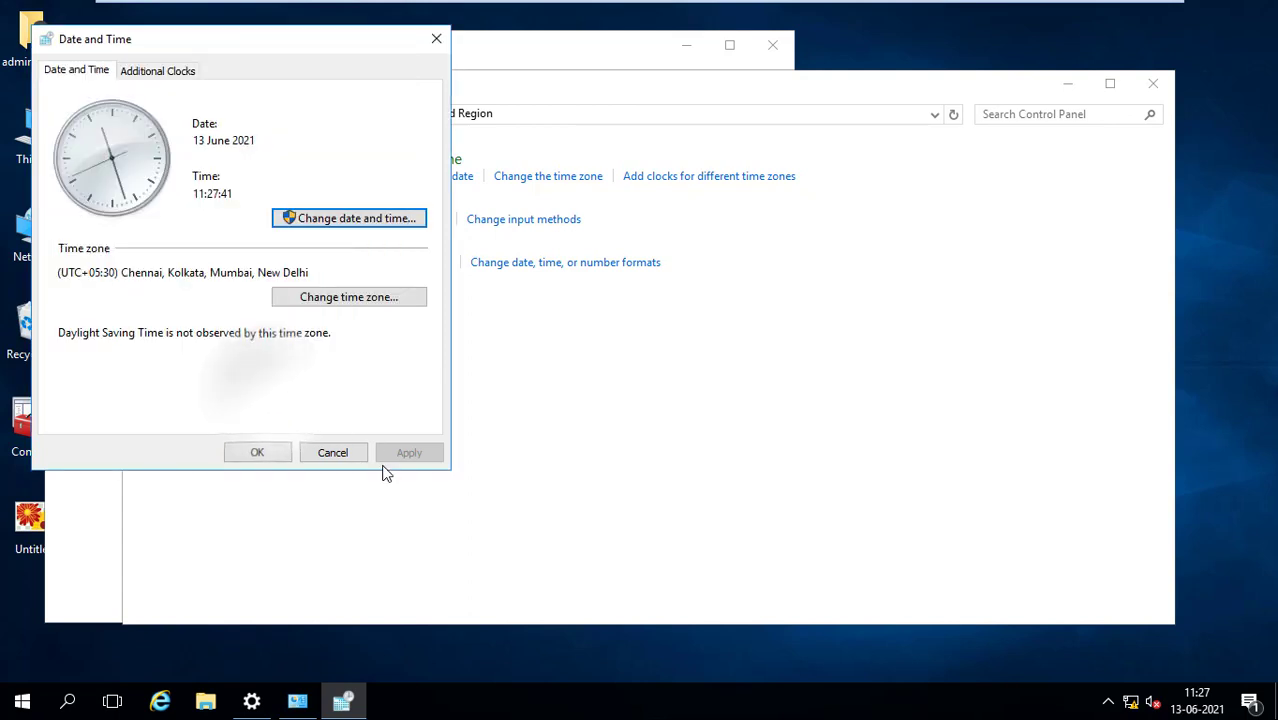
pyautogui.click(280, 452)
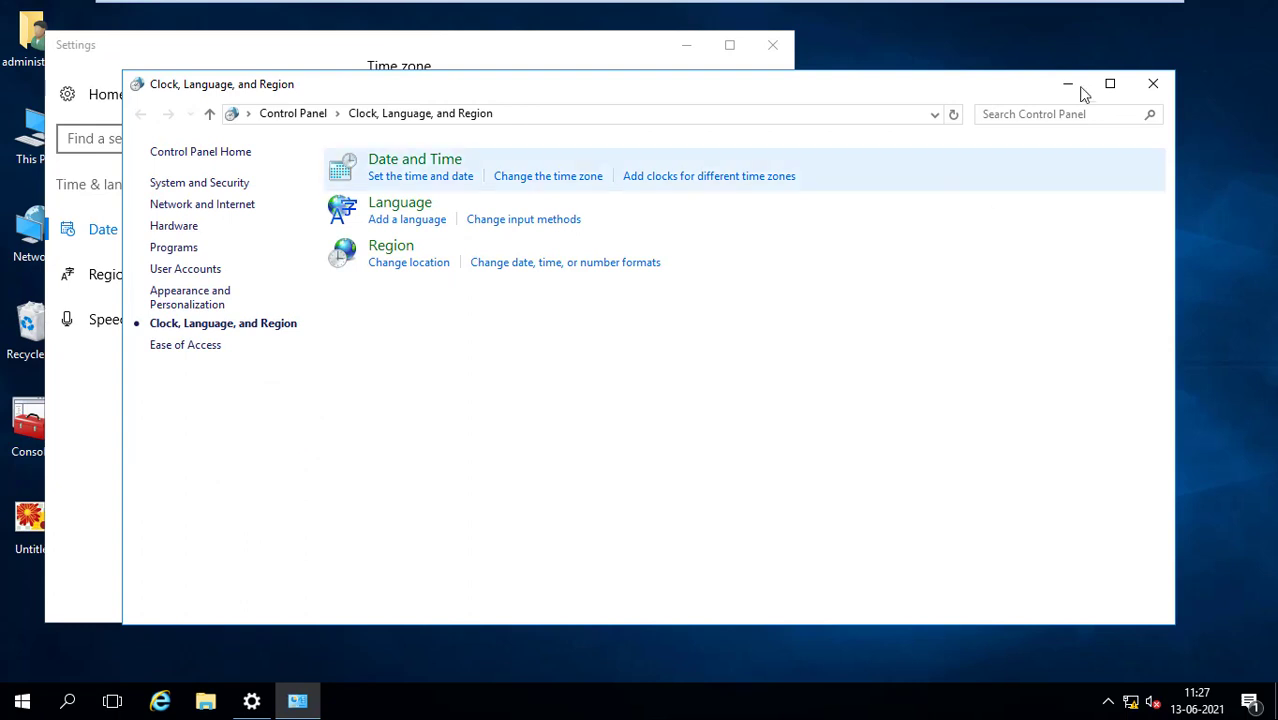
pyautogui.click(1146, 88)
pyautogui.click(772, 45)
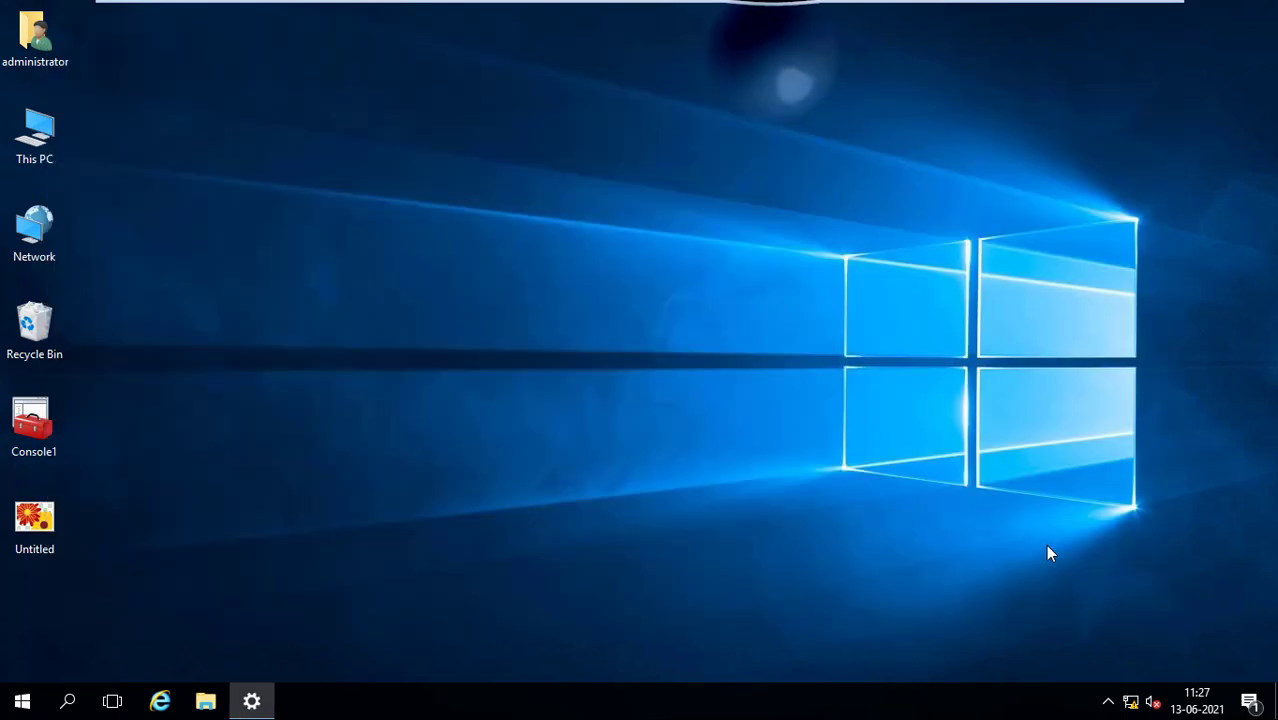
pyautogui.moveTo(1190, 716)
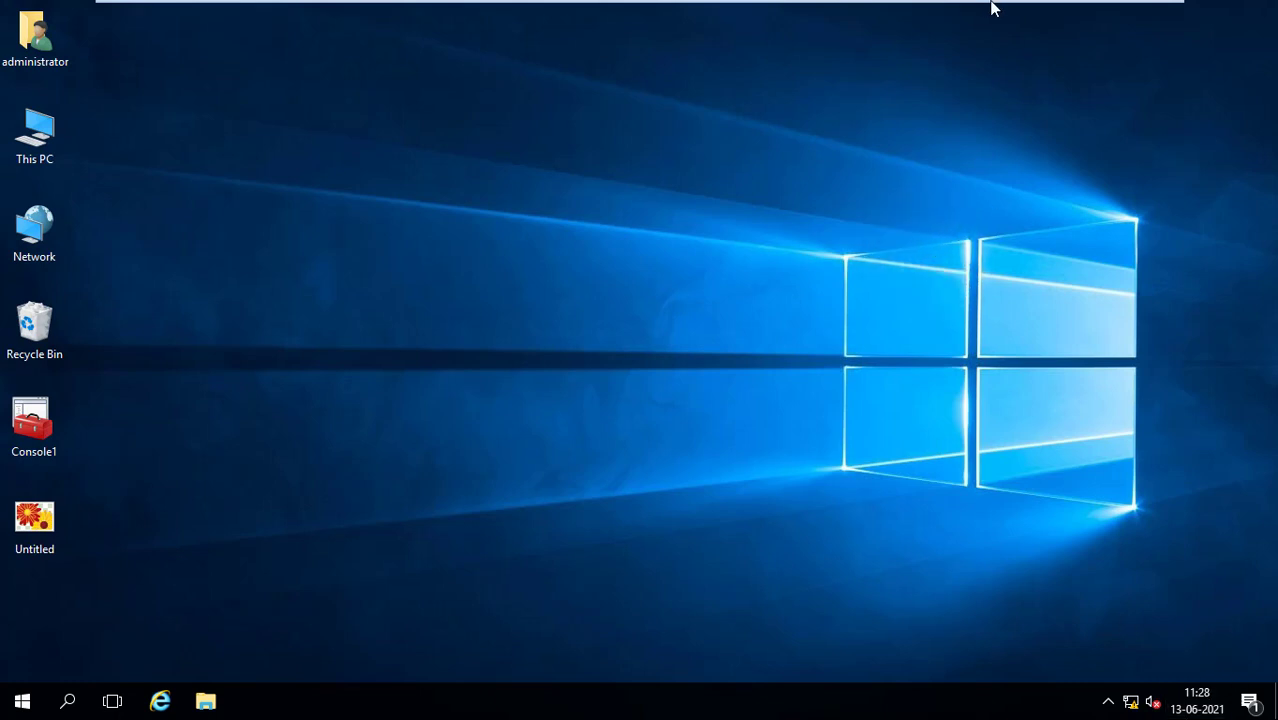
# Switch to the Windows 7 x64 VM and resume it to its lock screen
pyautogui.moveTo(992, 3)
pyautogui.click(939, 22)
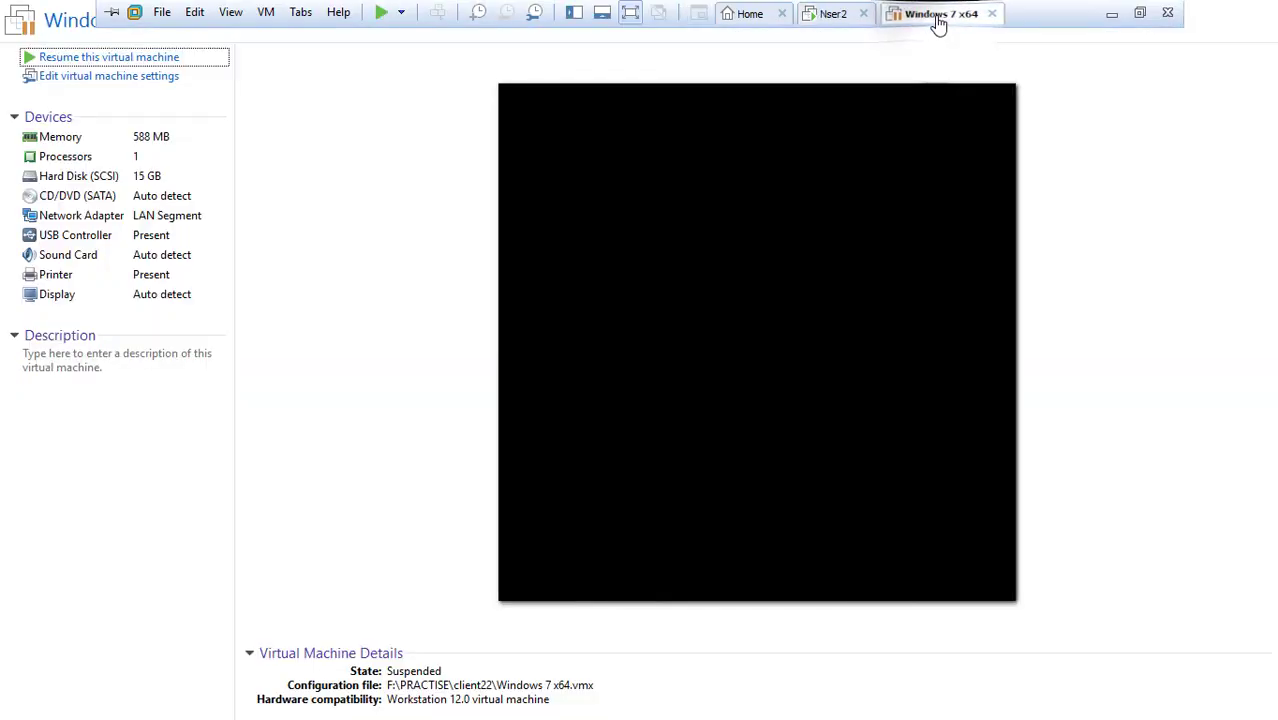
pyautogui.click(73, 60)
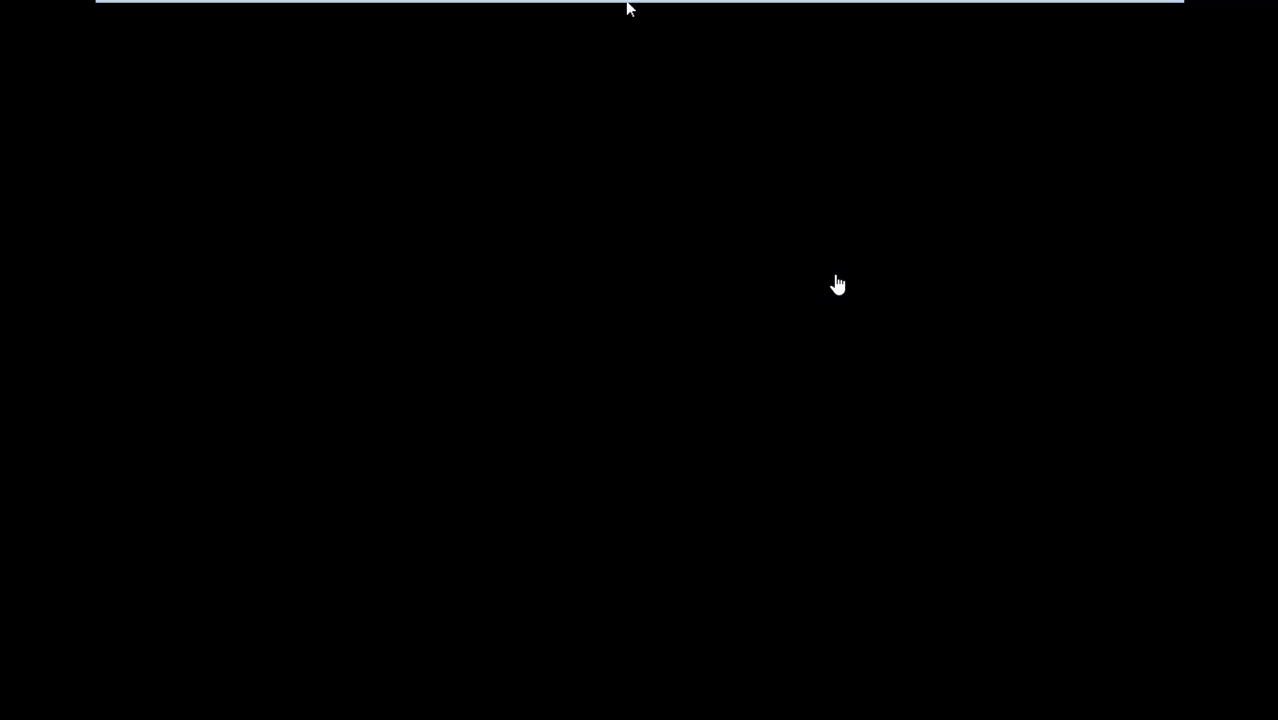
pyautogui.click(578, 256)
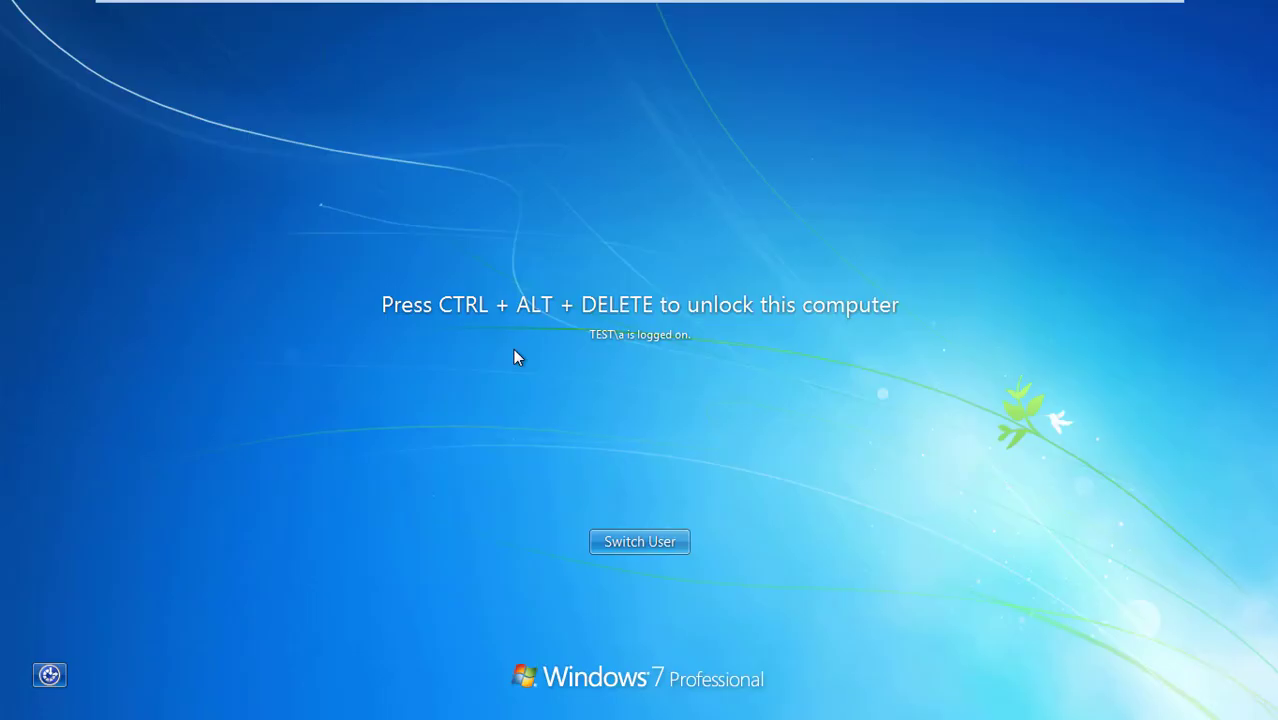
# Try unlocking user a on Windows 7, dismiss the time-restriction error, and return to Nser2
pyautogui.click(539, 443)
pyautogui.hotkey('ctrl', 'alt', 'Delete')
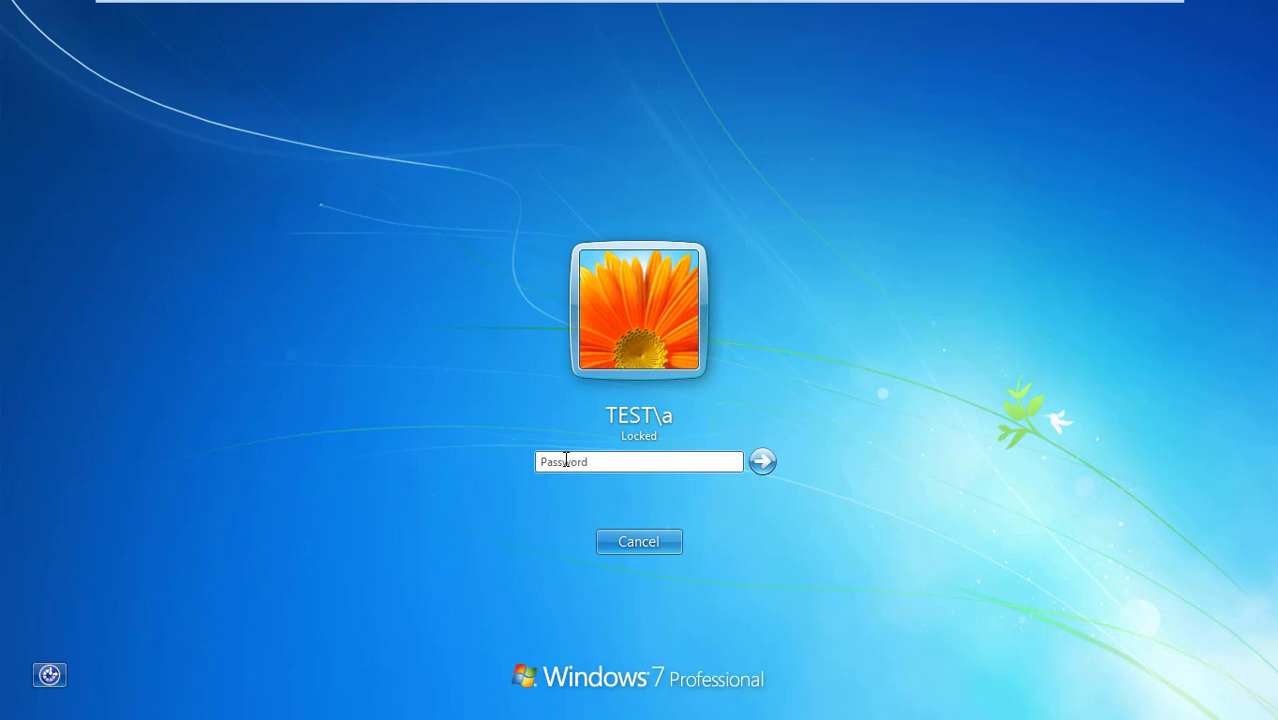
pyautogui.write('abc')
pyautogui.press('Return')
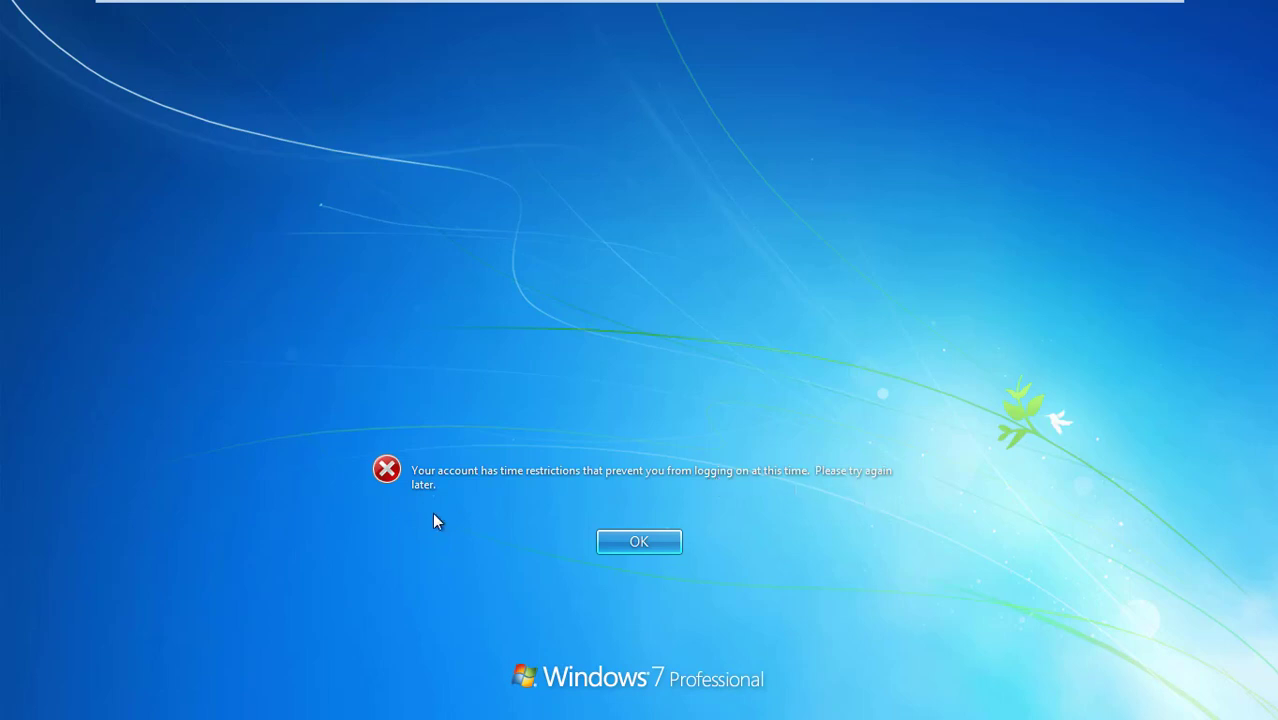
pyautogui.click(636, 543)
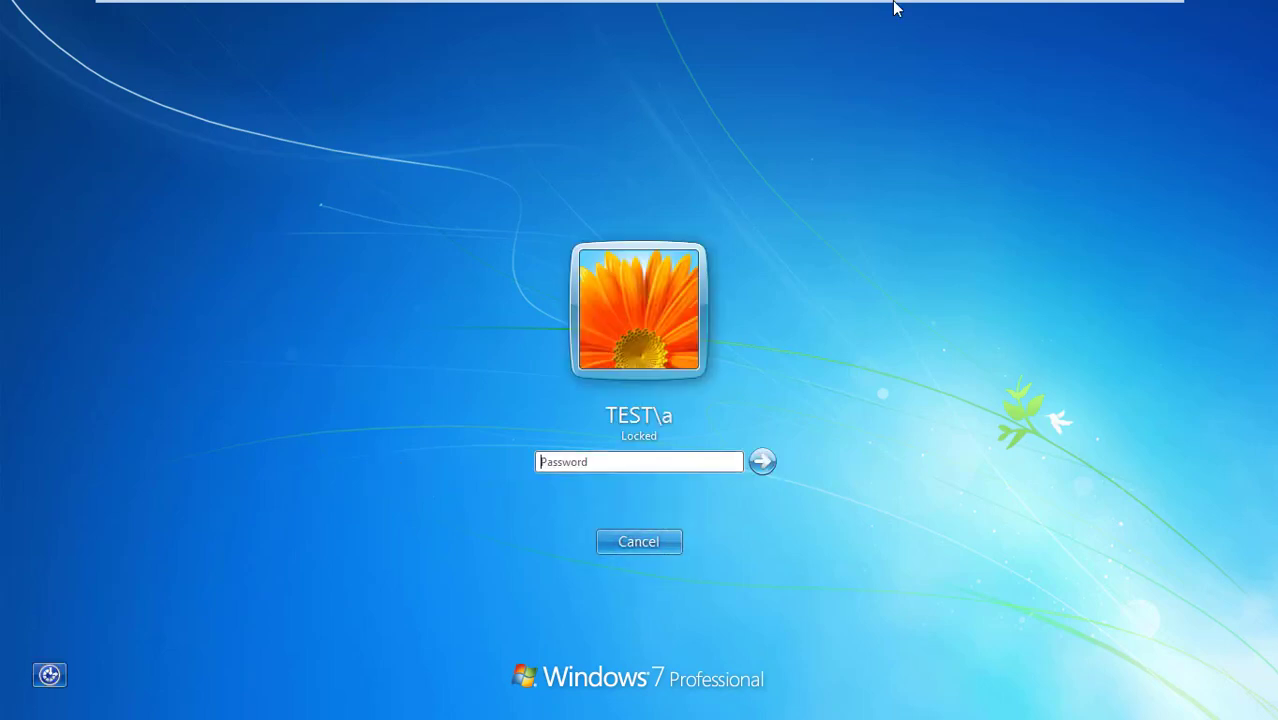
pyautogui.moveTo(894, 6)
pyautogui.click(823, 18)
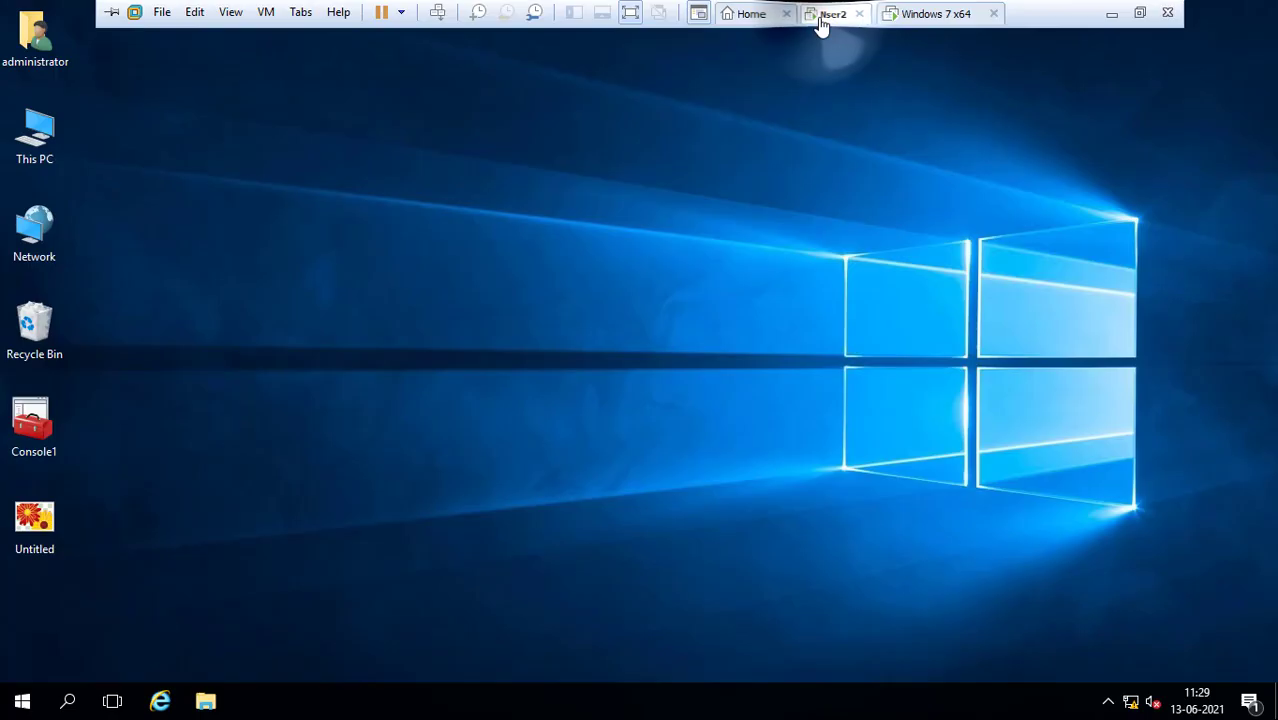
# Refresh the server desktop and open Date and time settings from the taskbar clock
pyautogui.click(449, 306)
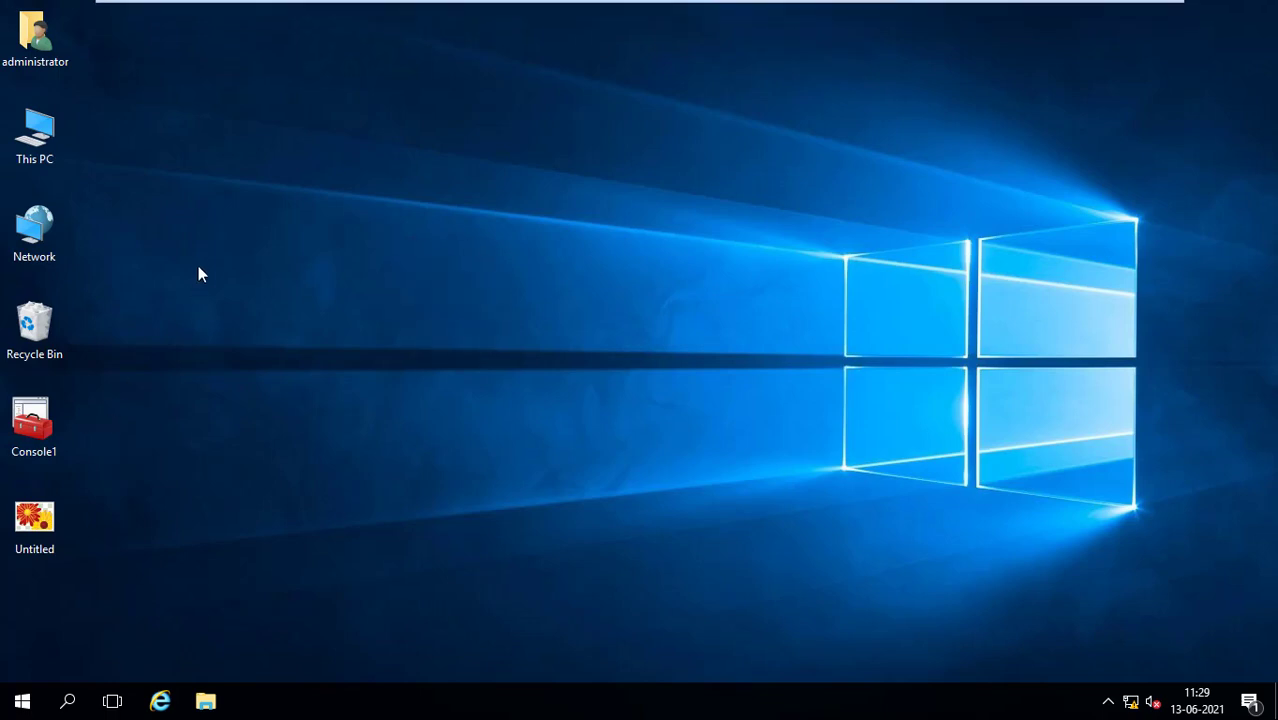
pyautogui.rightClick(225, 304)
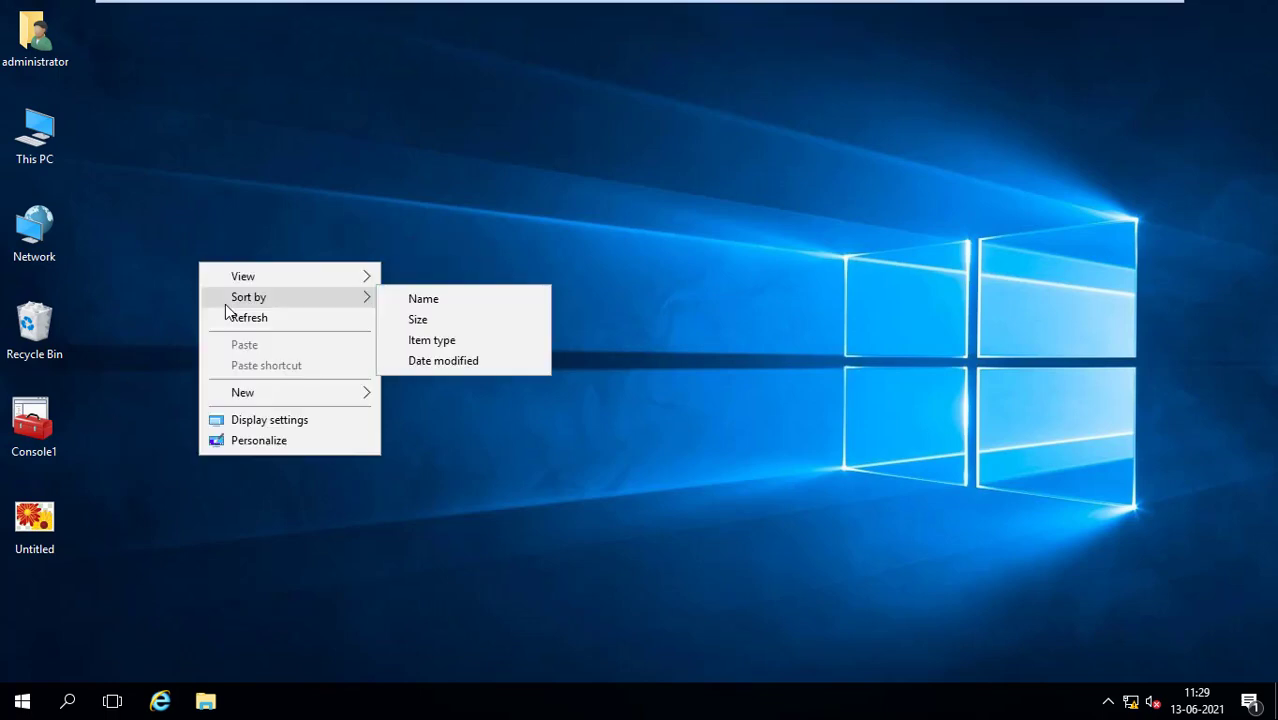
pyautogui.click(232, 318)
pyautogui.rightClick(209, 227)
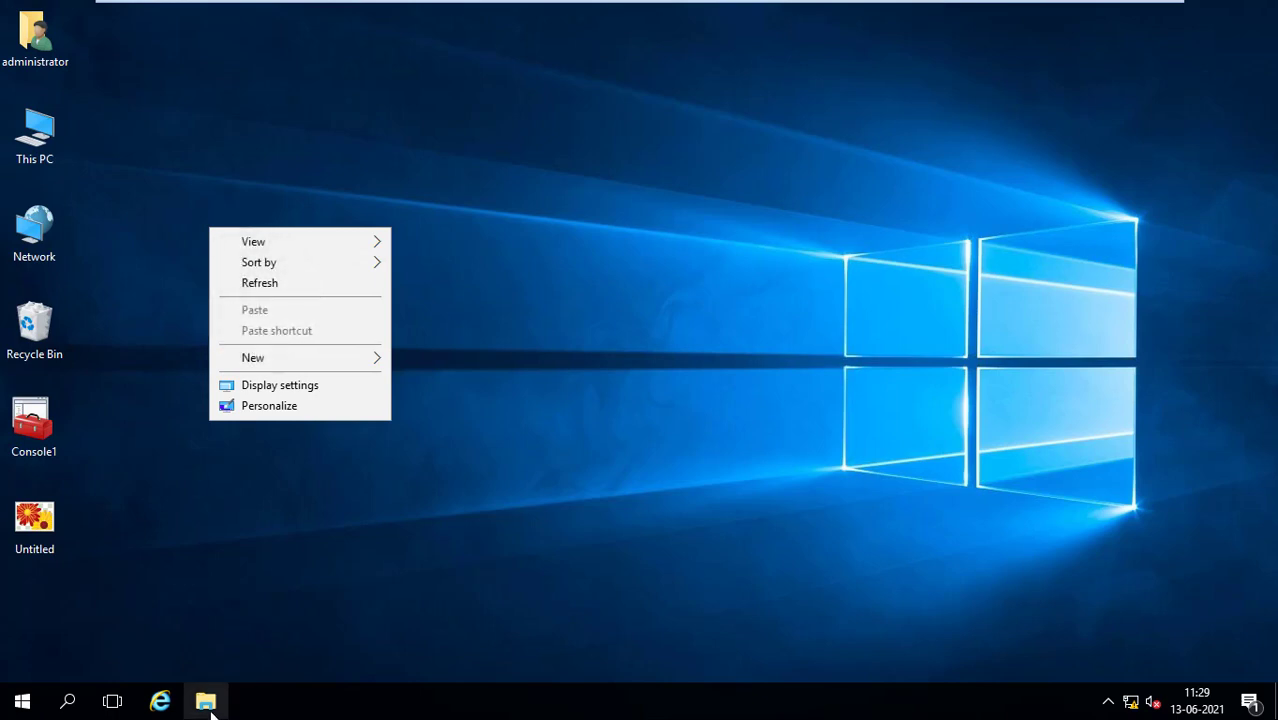
pyautogui.click(1197, 701)
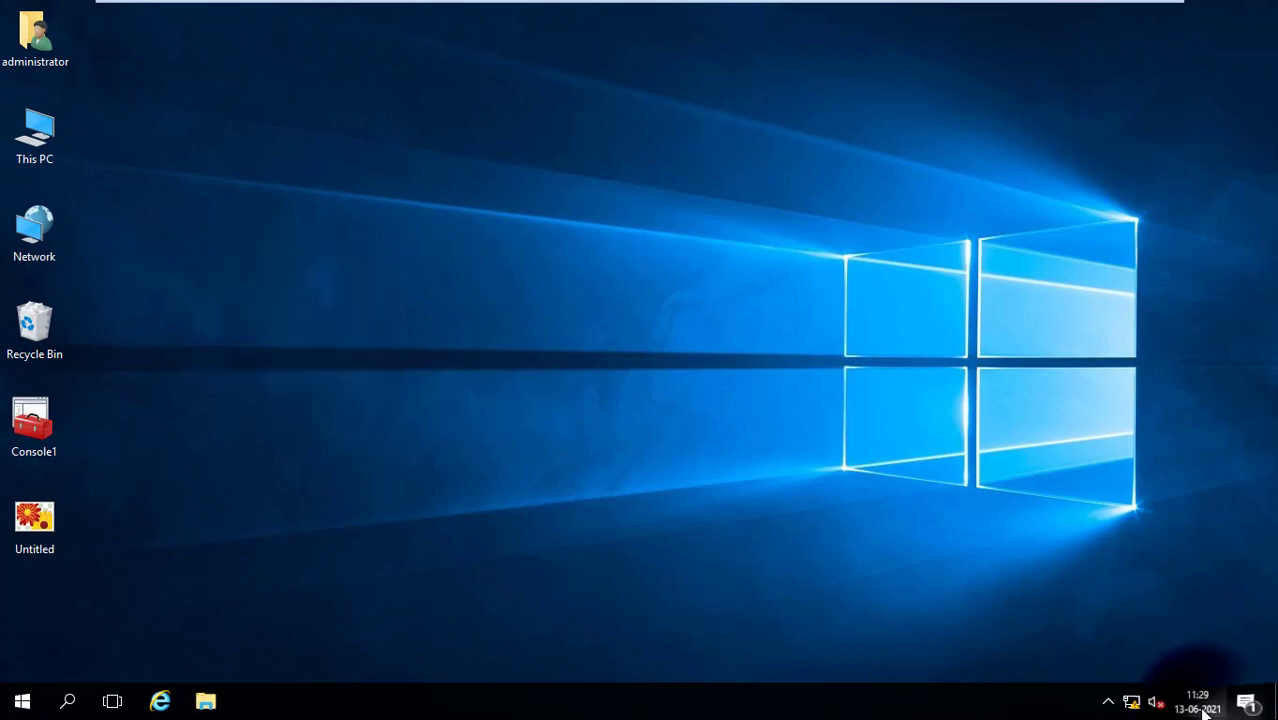
pyautogui.click(1200, 703)
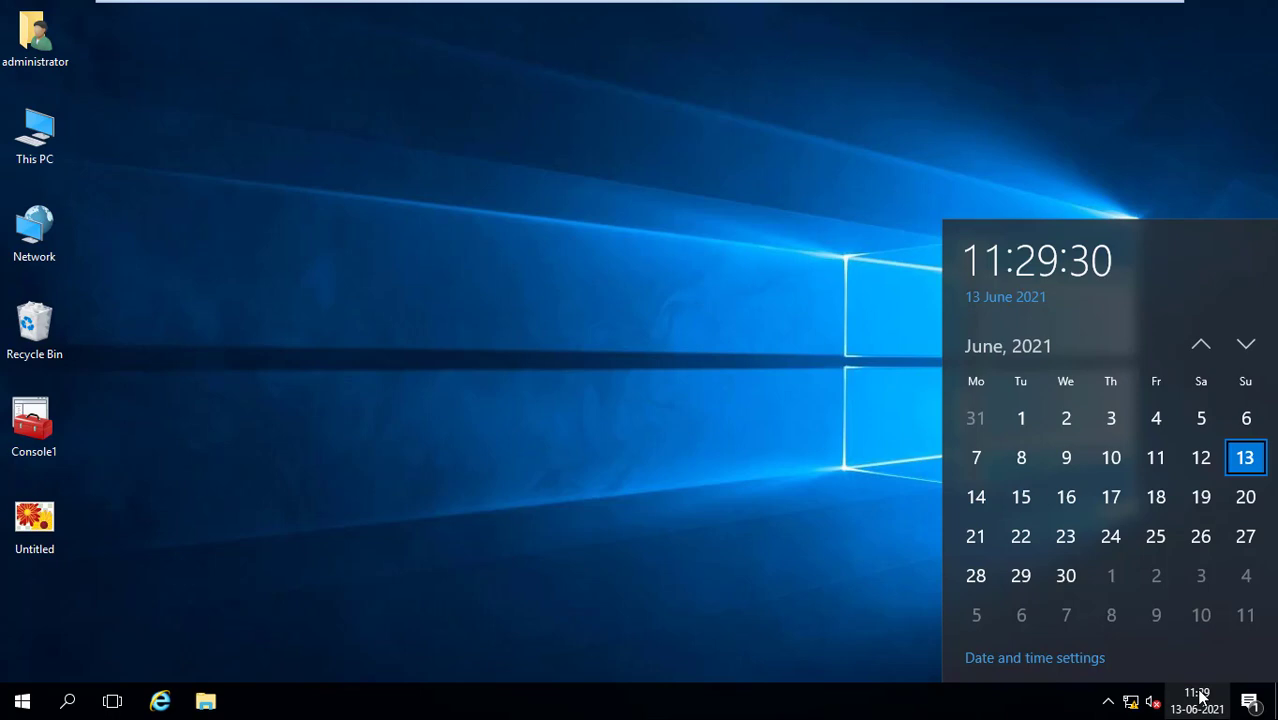
pyautogui.click(1021, 496)
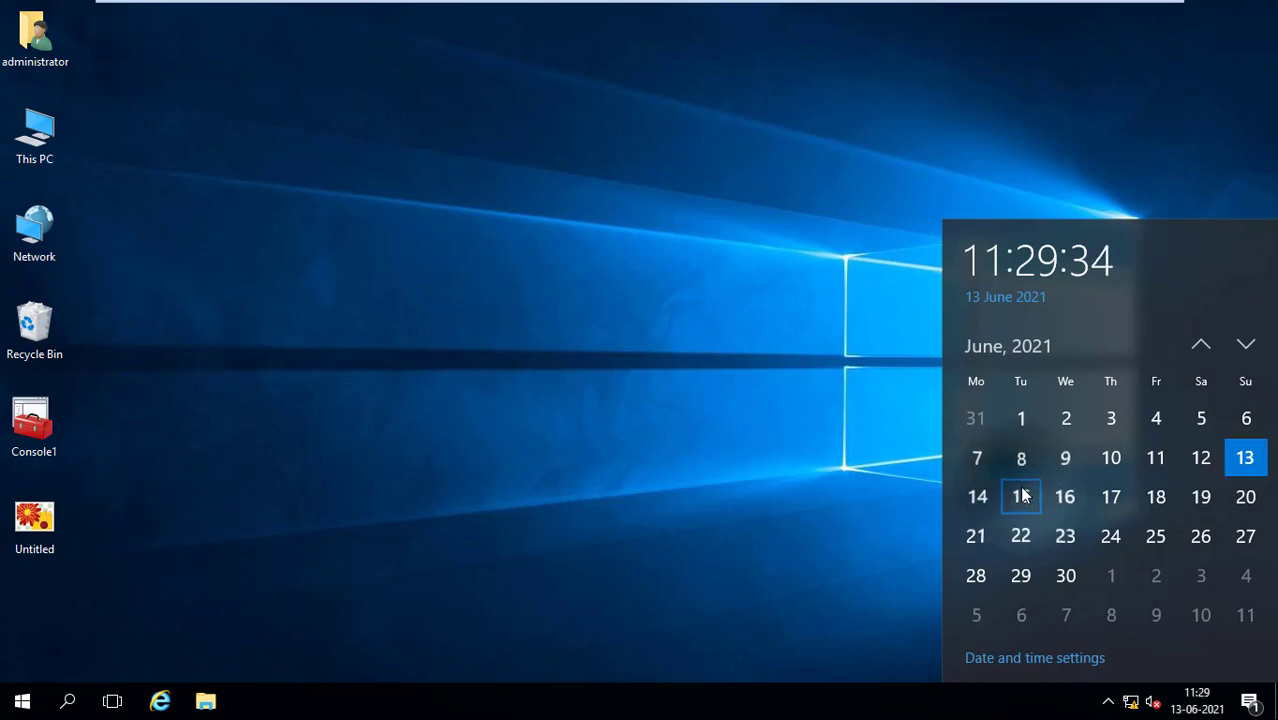
pyautogui.click(1045, 658)
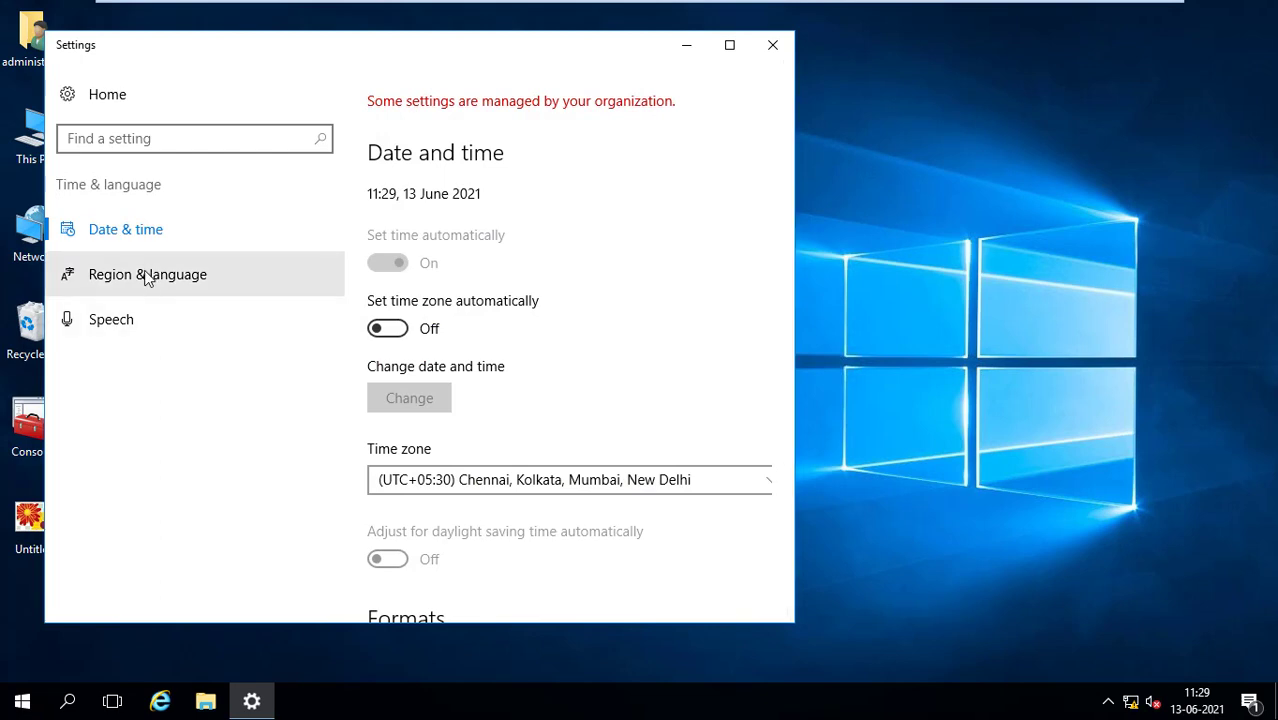
# Reach Control Panel's Change date and time panel from the Date & time page
pyautogui.click(131, 235)
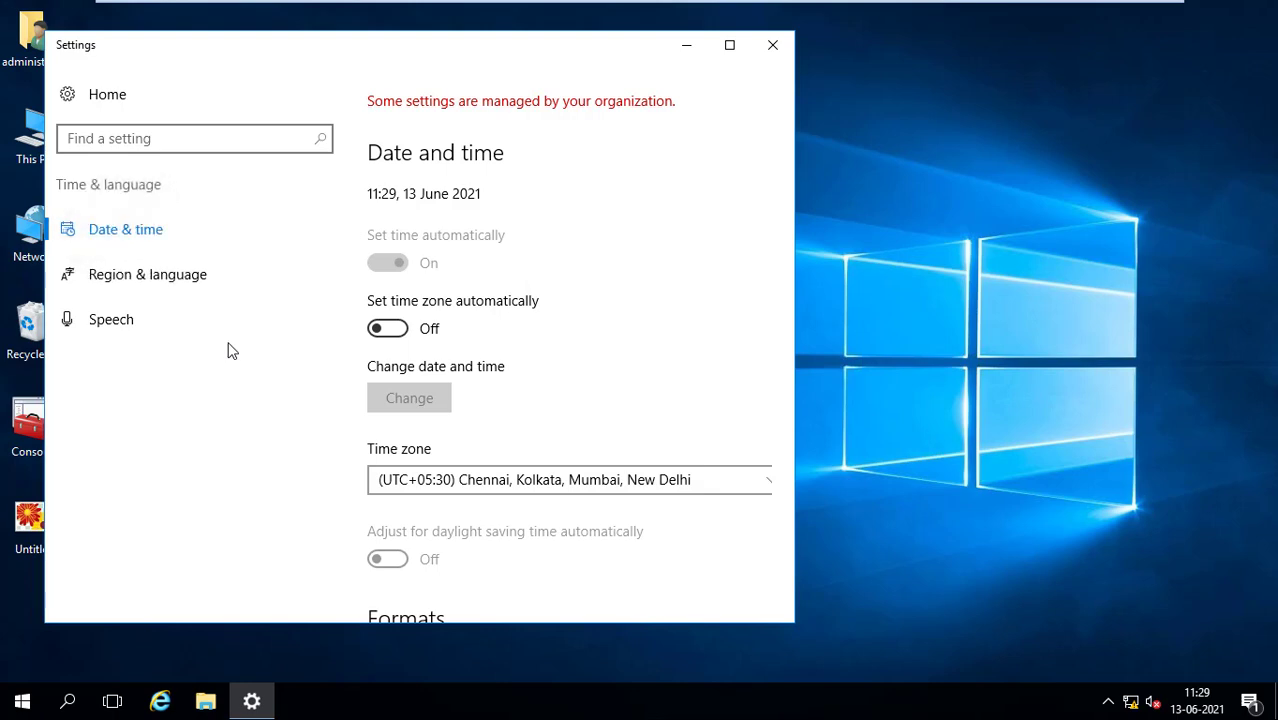
pyautogui.scroll(-3, 368, 292)
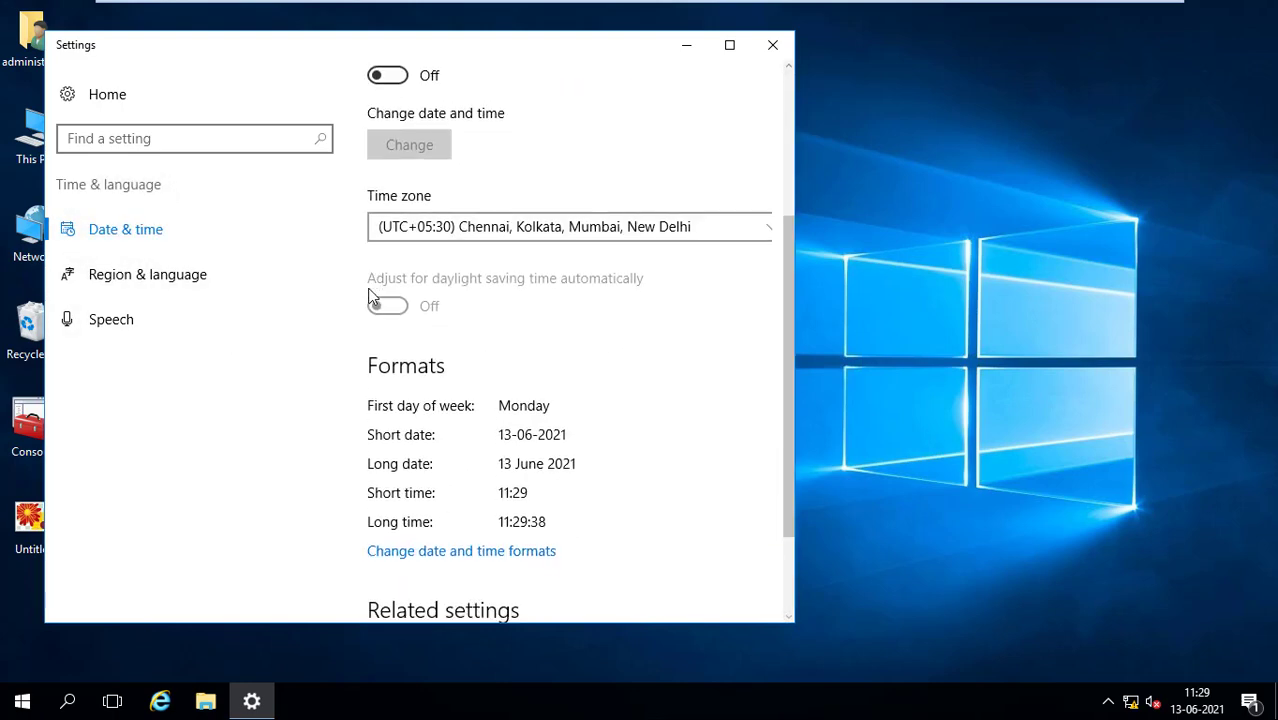
pyautogui.scroll(-2, 370, 293)
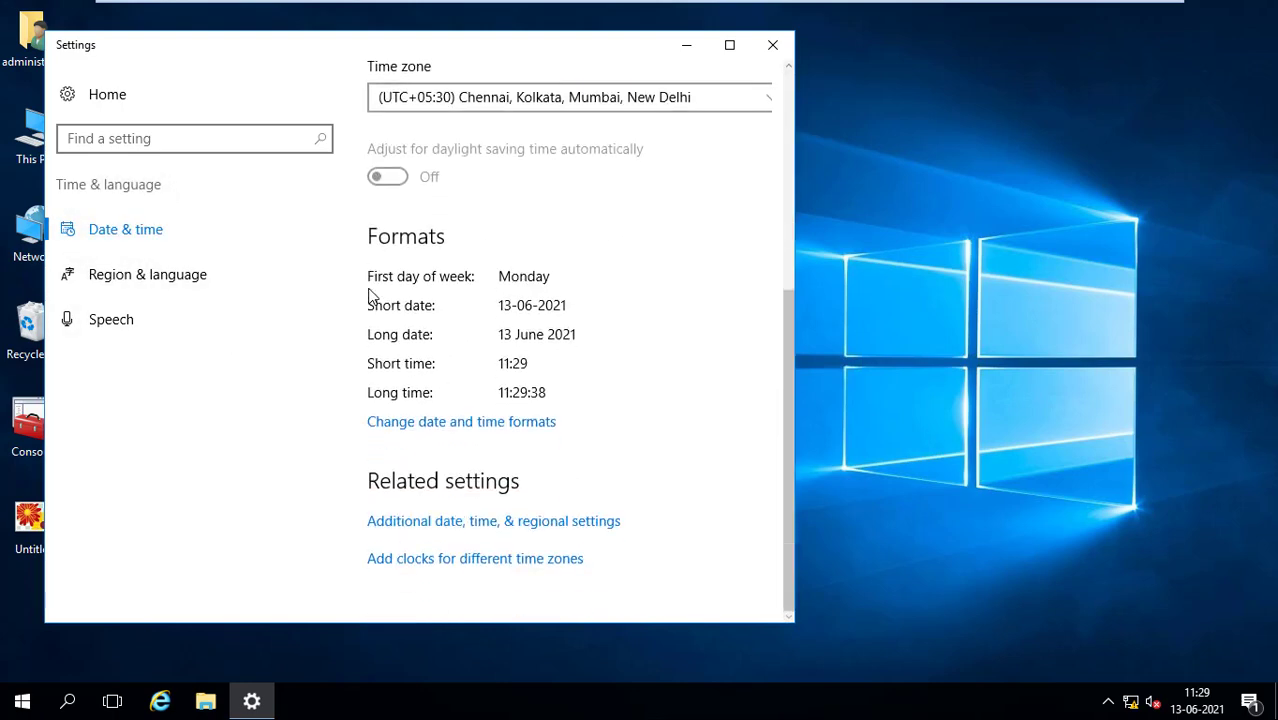
pyautogui.click(518, 525)
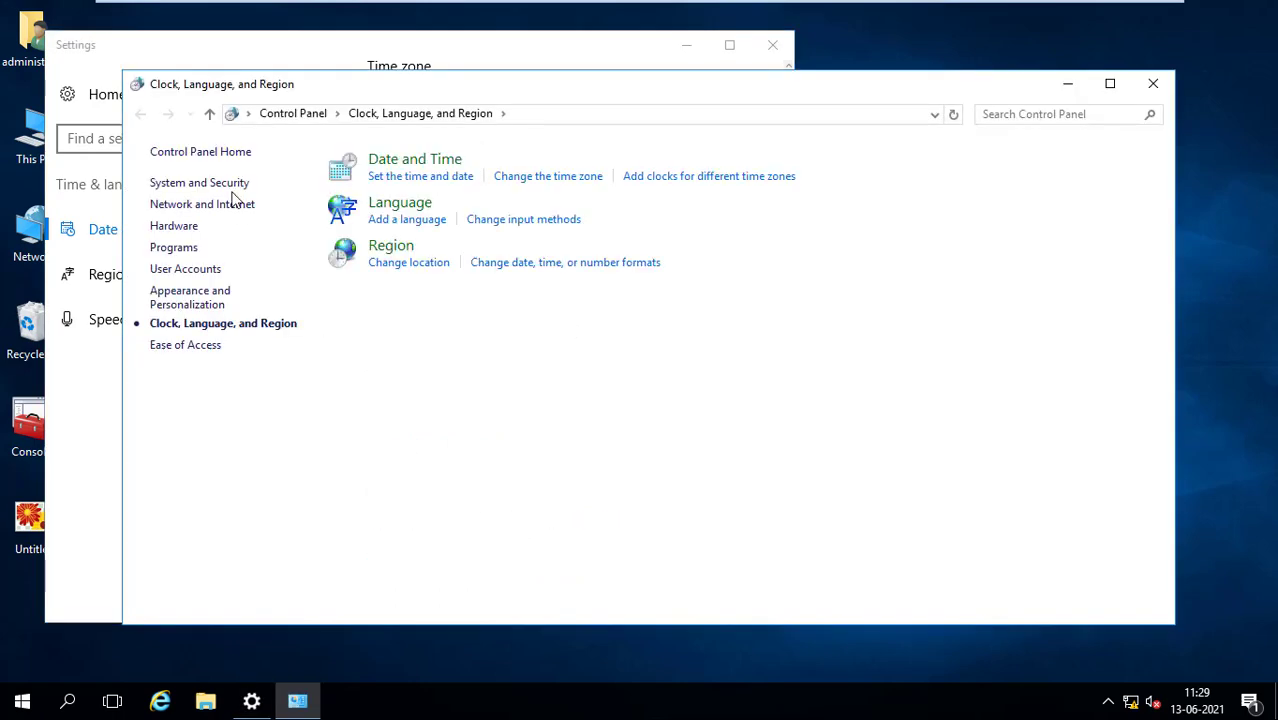
pyautogui.click(413, 180)
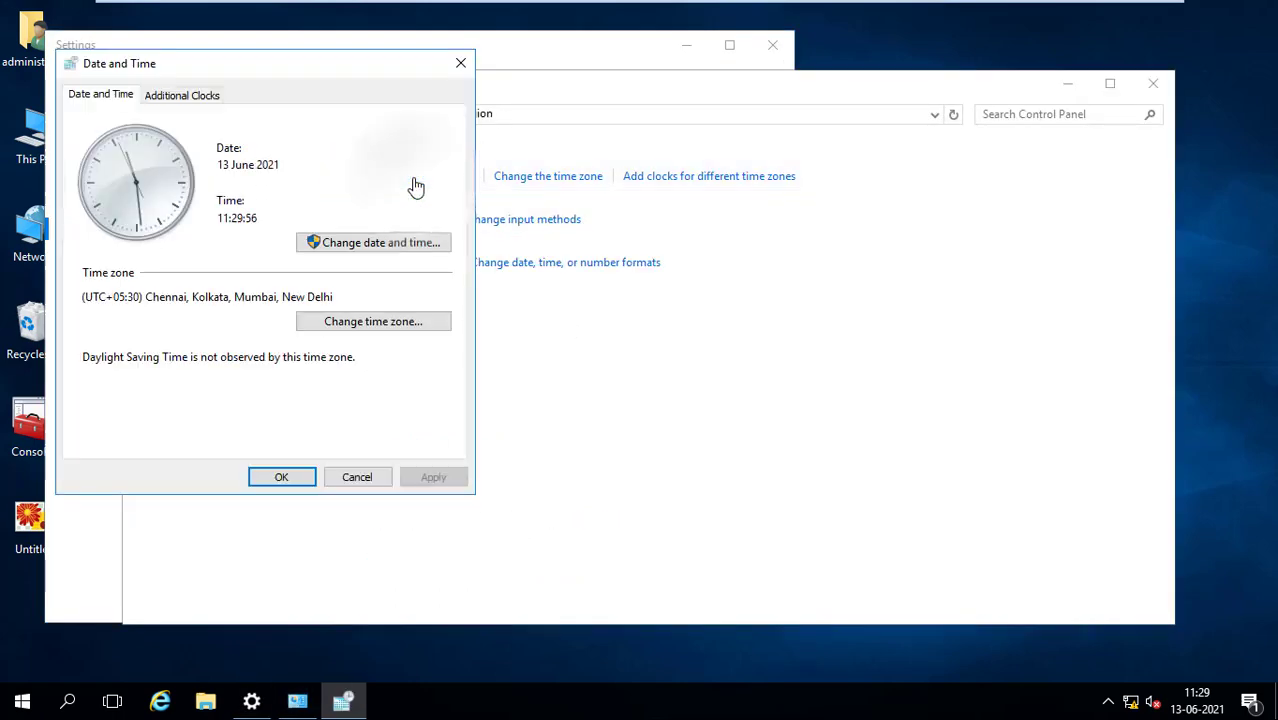
pyautogui.click(388, 243)
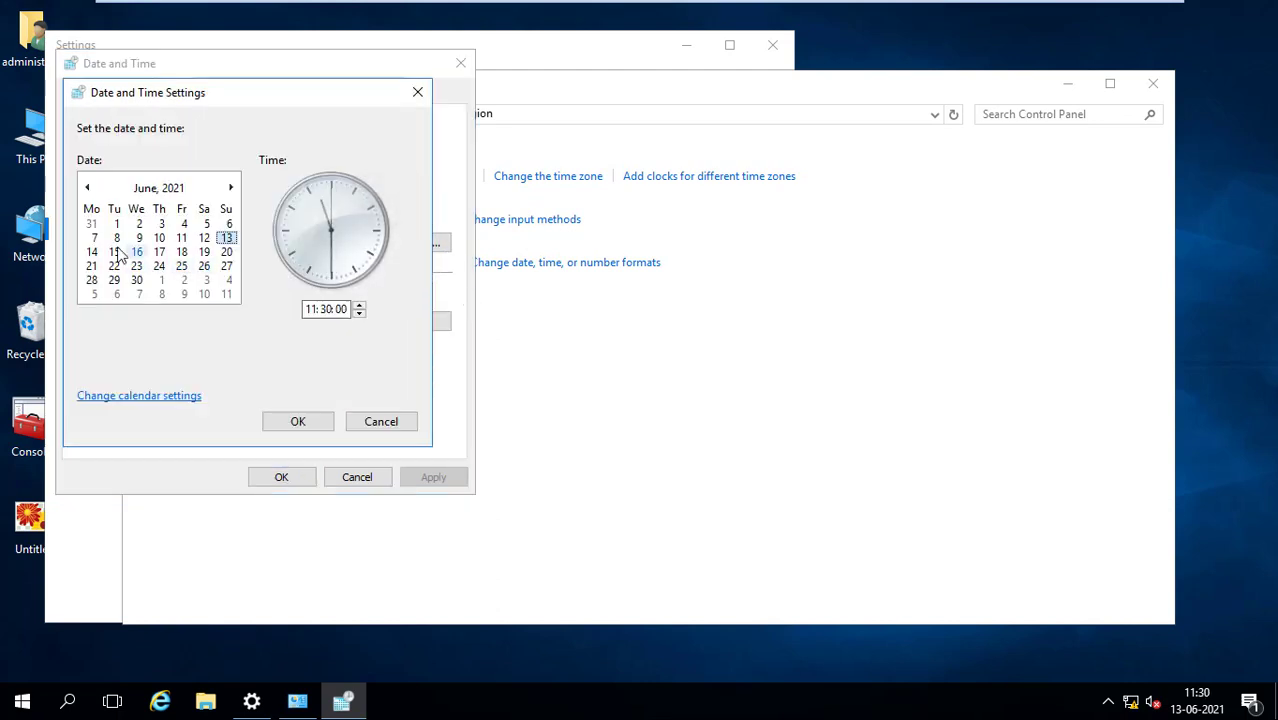
# Set the date to 15 June 2021 and close Control Panel and Settings
pyautogui.click(114, 251)
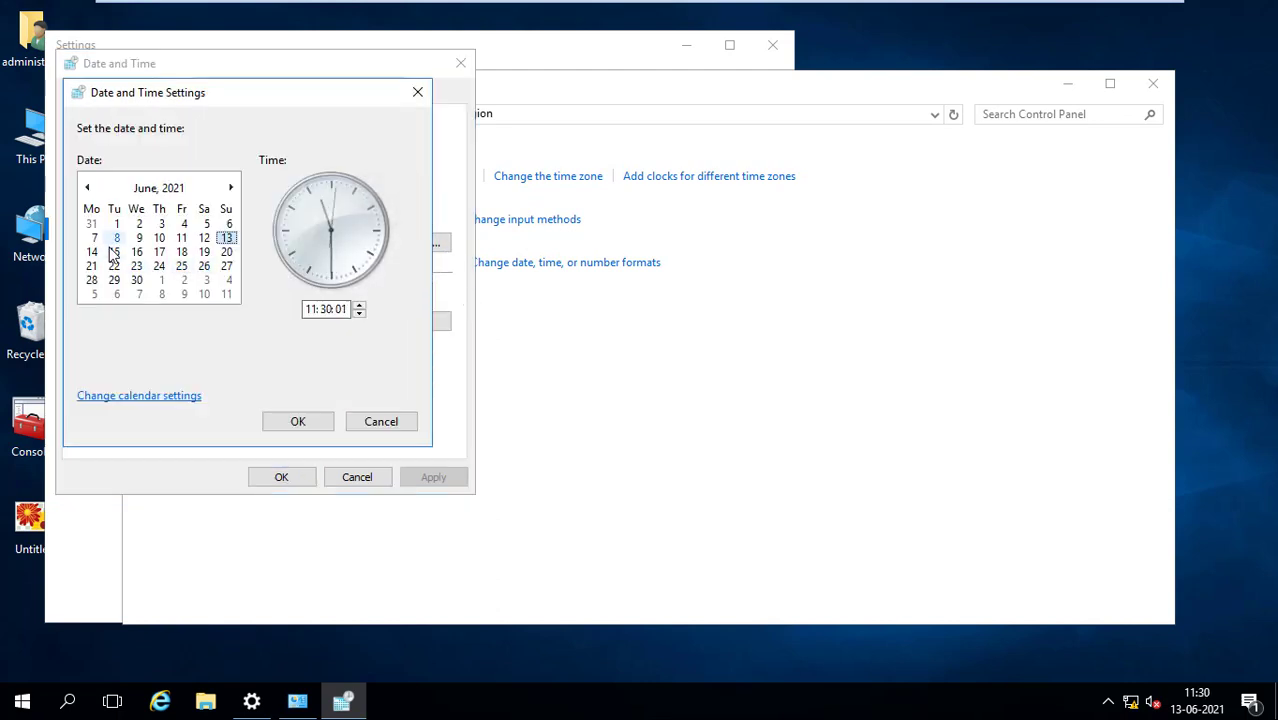
pyautogui.click(310, 422)
pyautogui.click(293, 480)
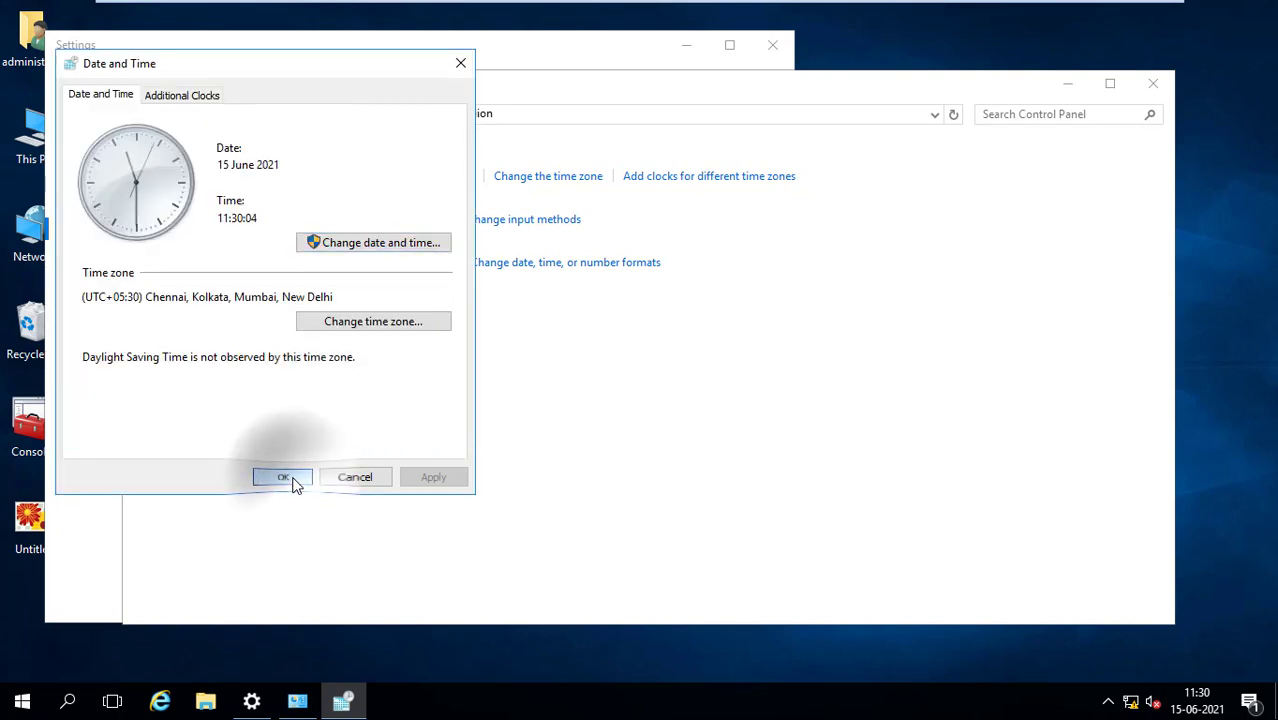
pyautogui.click(1153, 83)
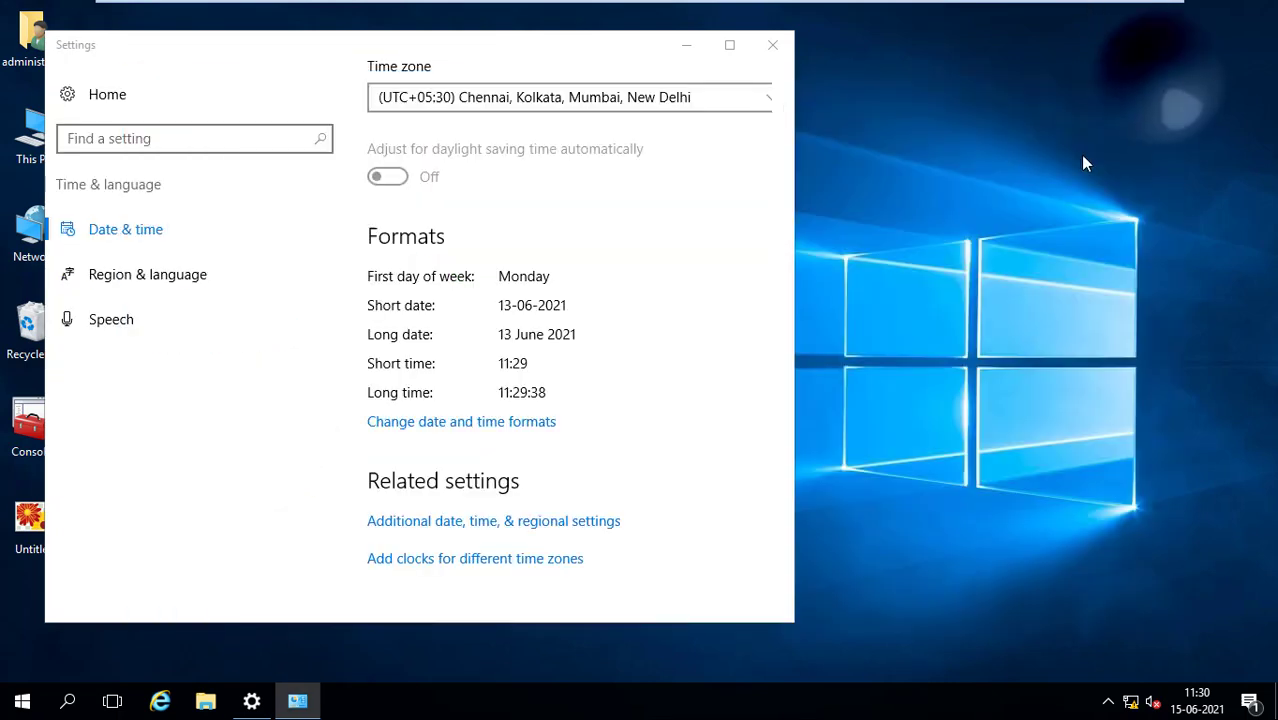
pyautogui.click(772, 44)
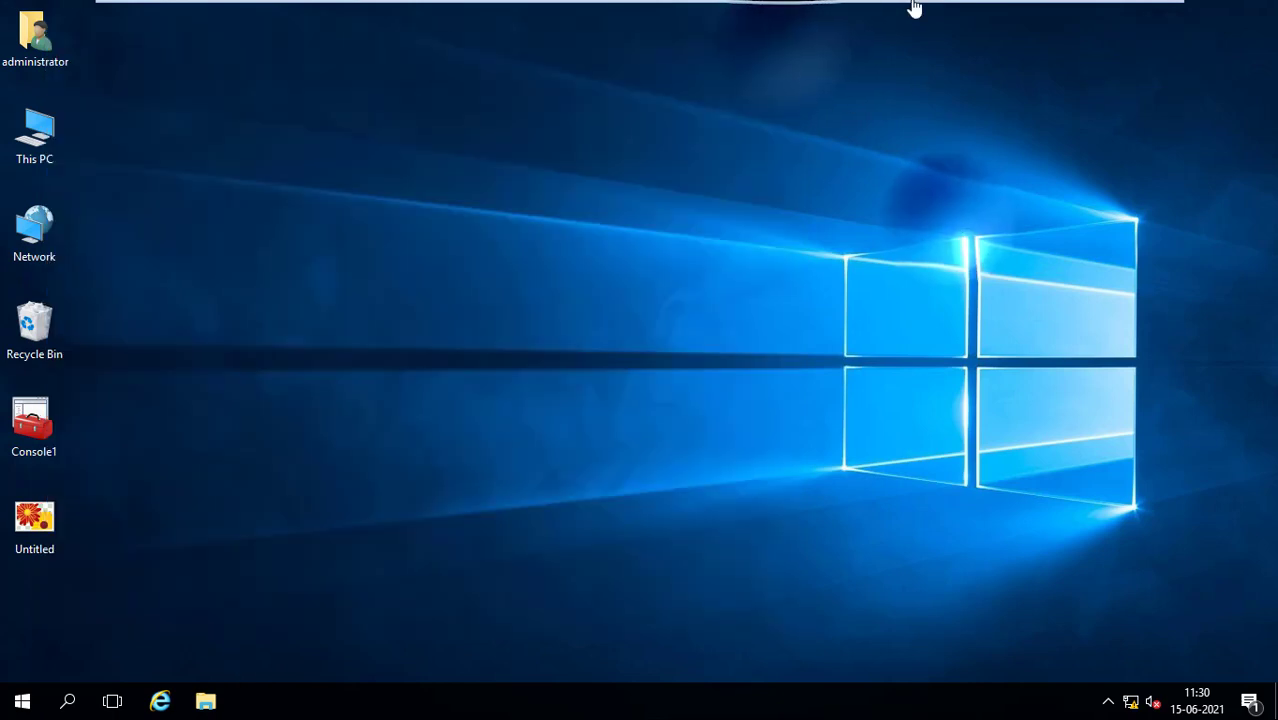
# Log on to the Windows 7 VM with its password, then switch back to Nser2
pyautogui.moveTo(913, 5)
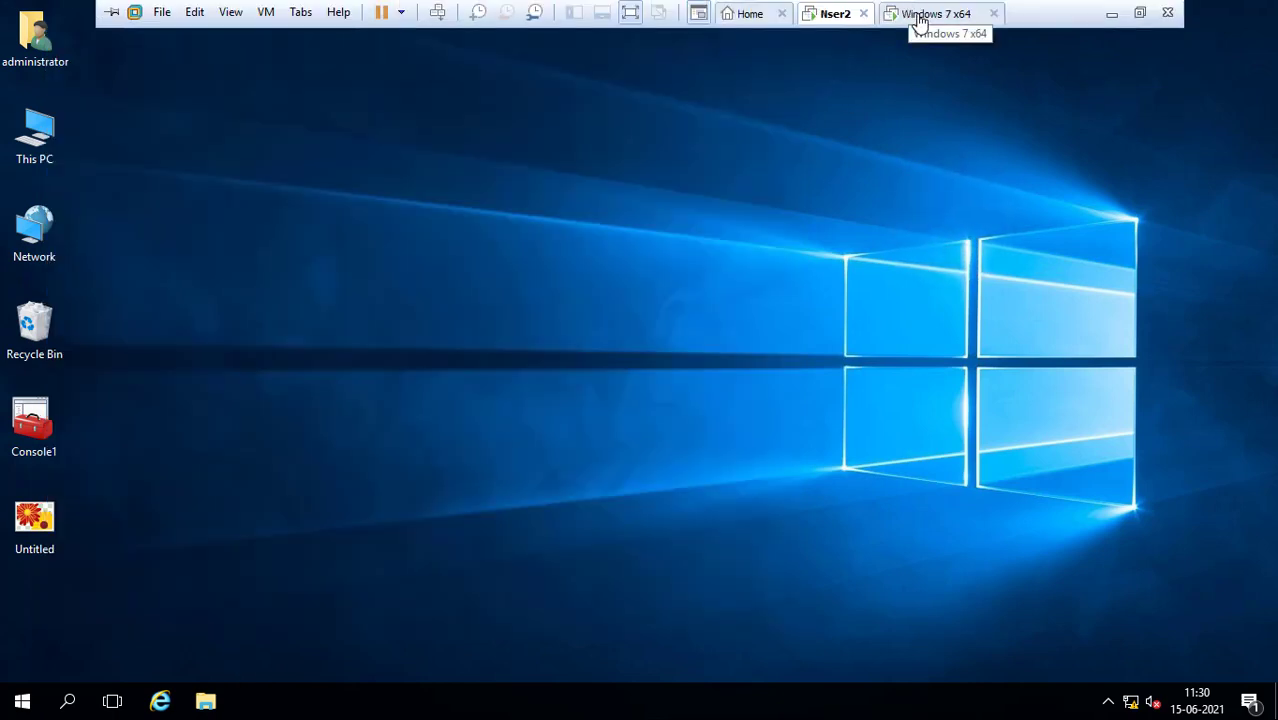
pyautogui.click(919, 18)
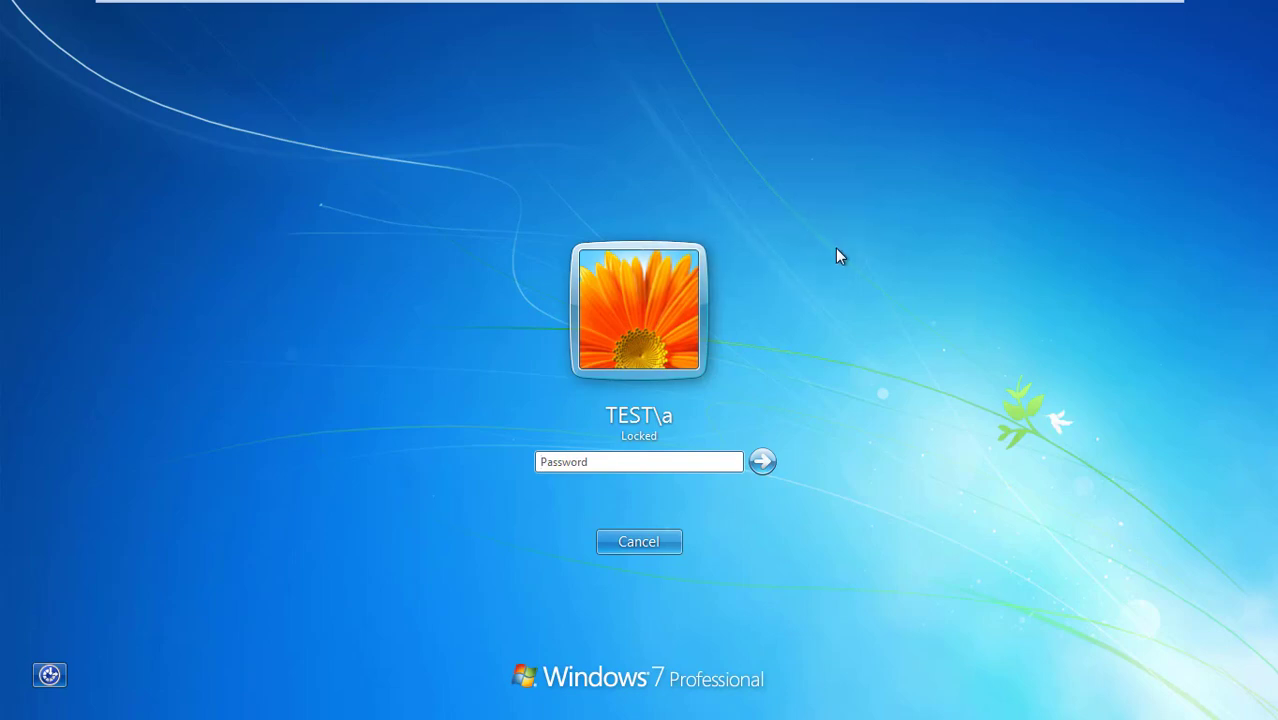
pyautogui.write('1234')
pyautogui.press('Return')
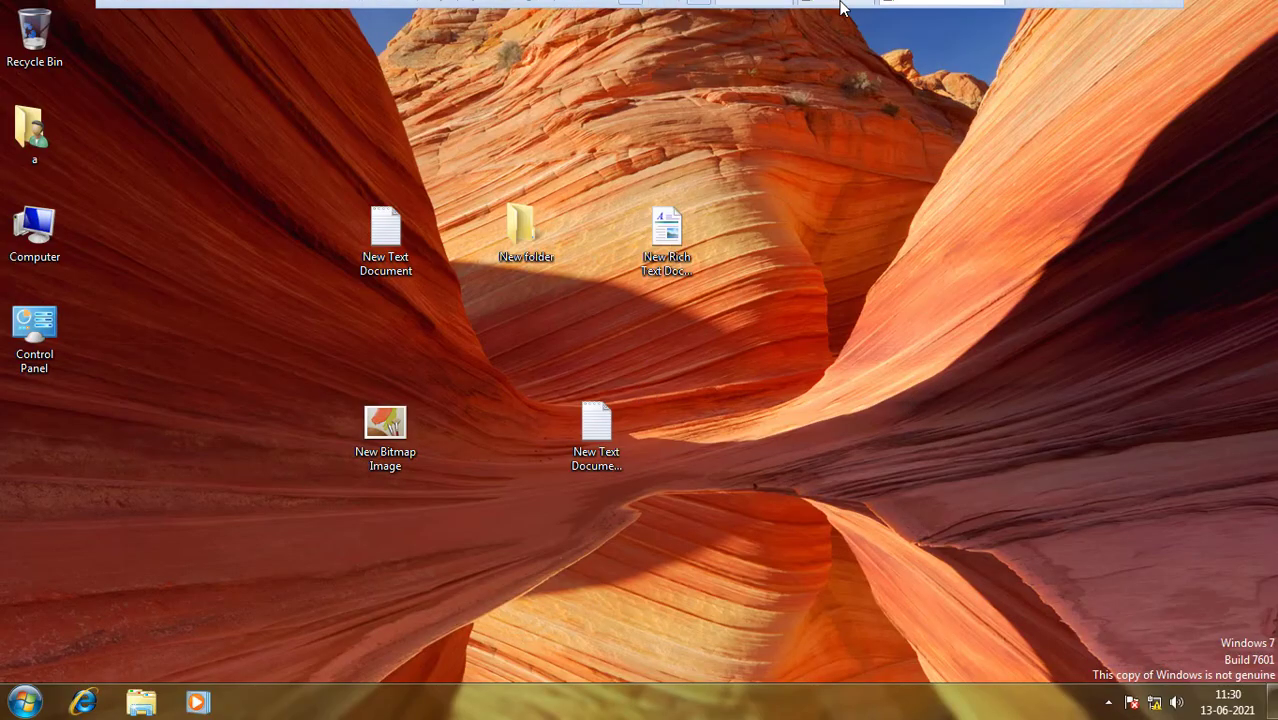
pyautogui.moveTo(842, 2)
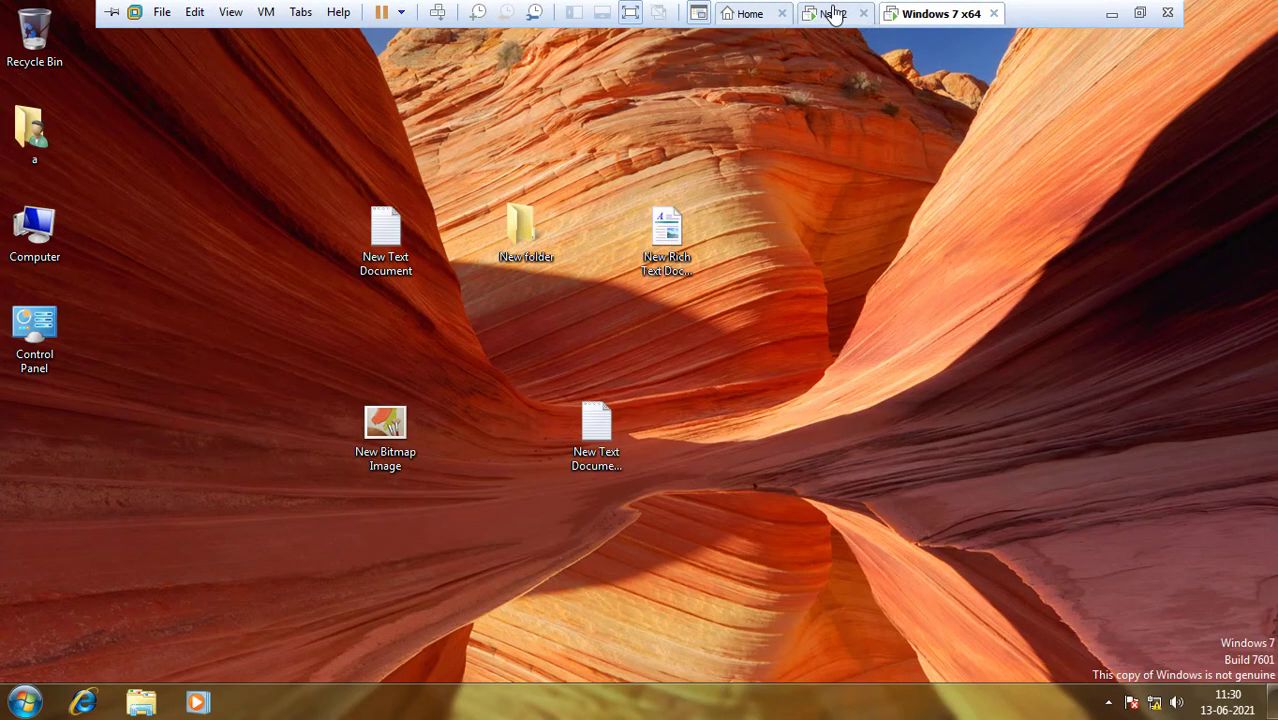
pyautogui.click(833, 13)
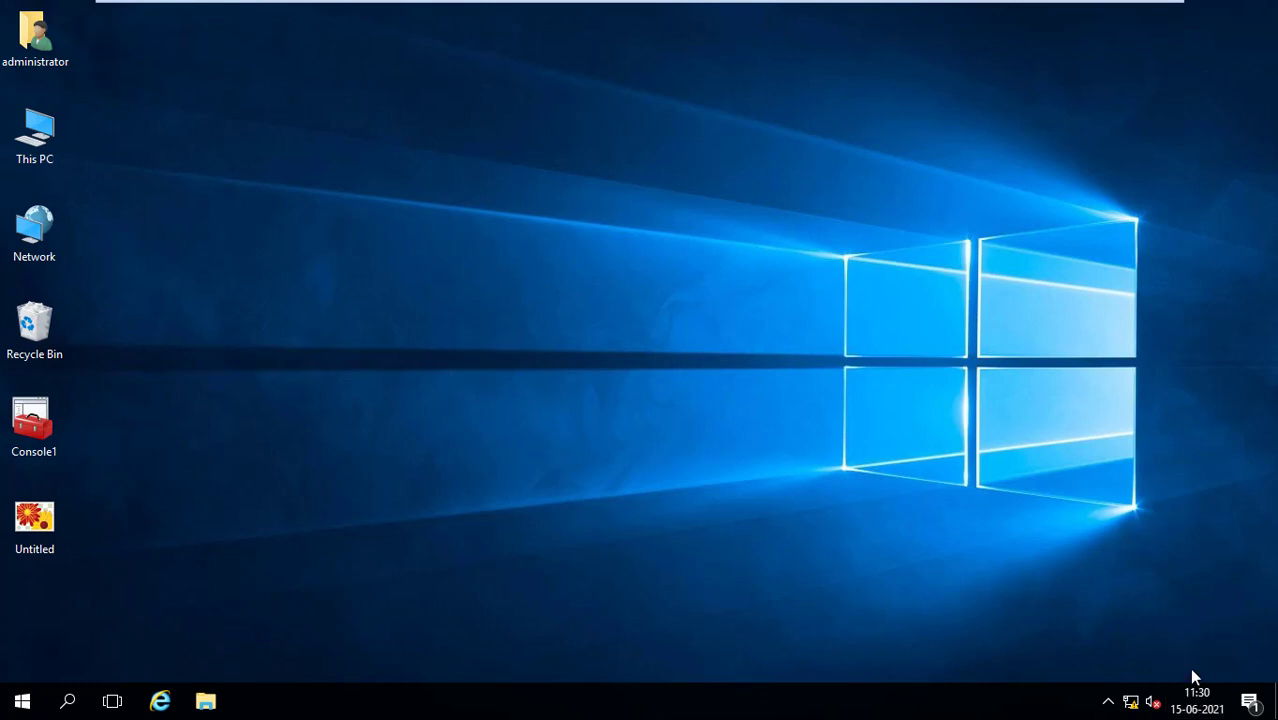
# Launch Active Directory Users and Computers from Start and open user a's Properties in user_OU
pyautogui.moveTo(876, 8)
pyautogui.click(26, 705)
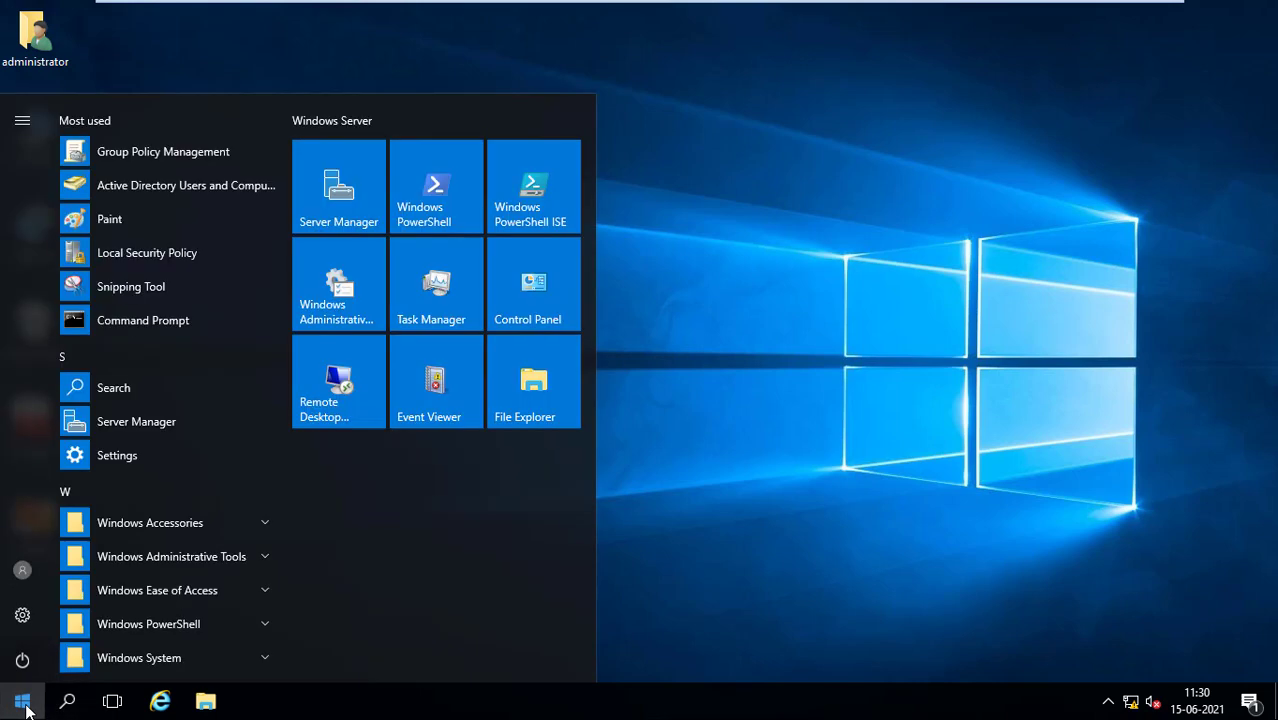
pyautogui.click(143, 186)
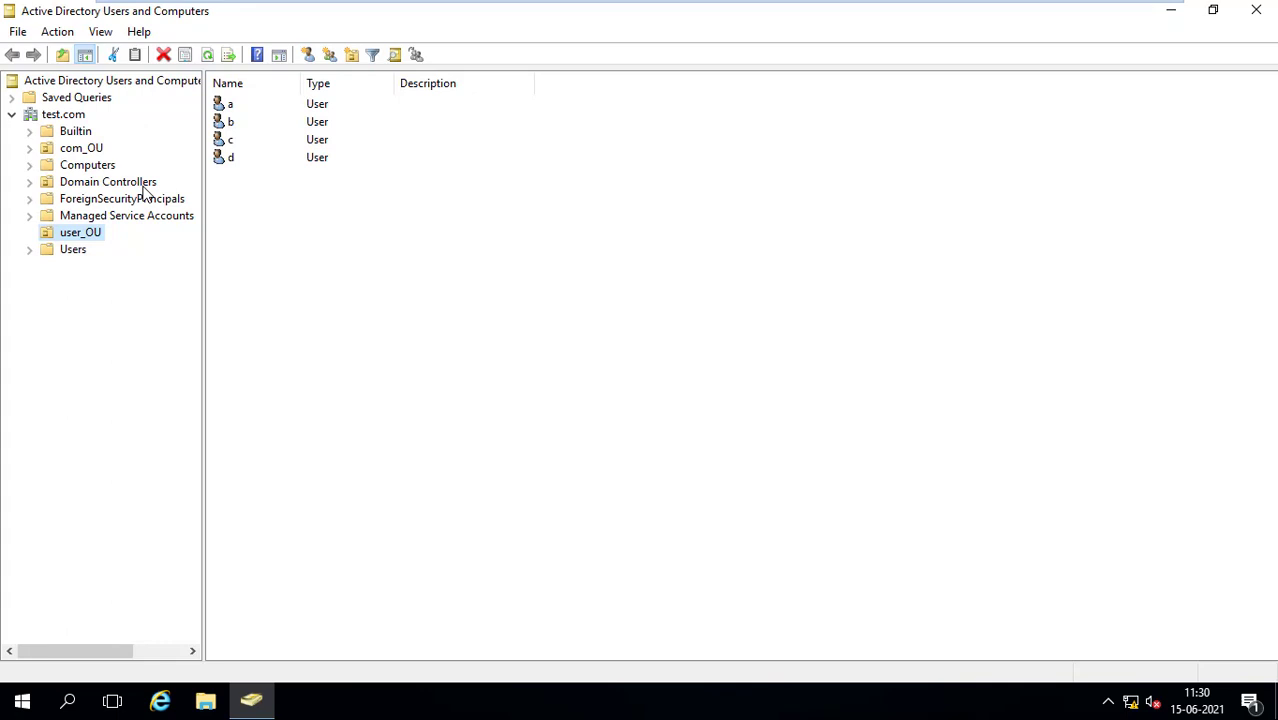
pyautogui.click(224, 106)
pyautogui.rightClick(224, 106)
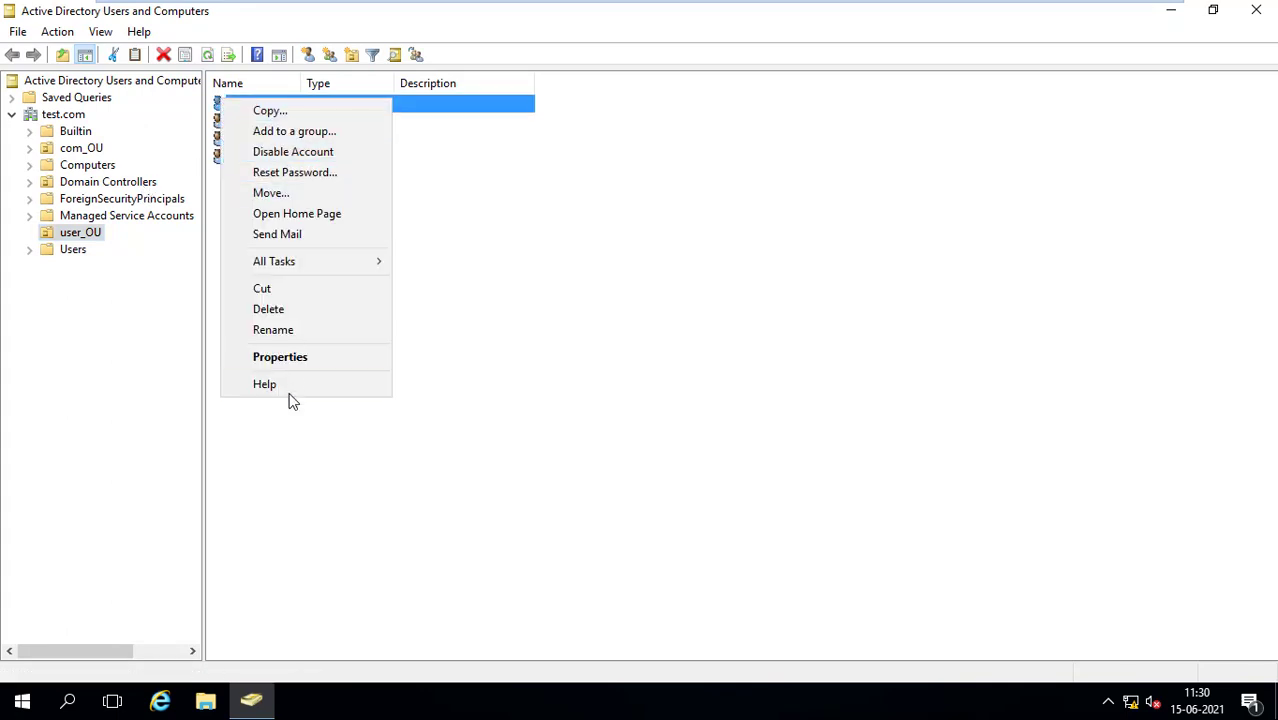
pyautogui.click(288, 357)
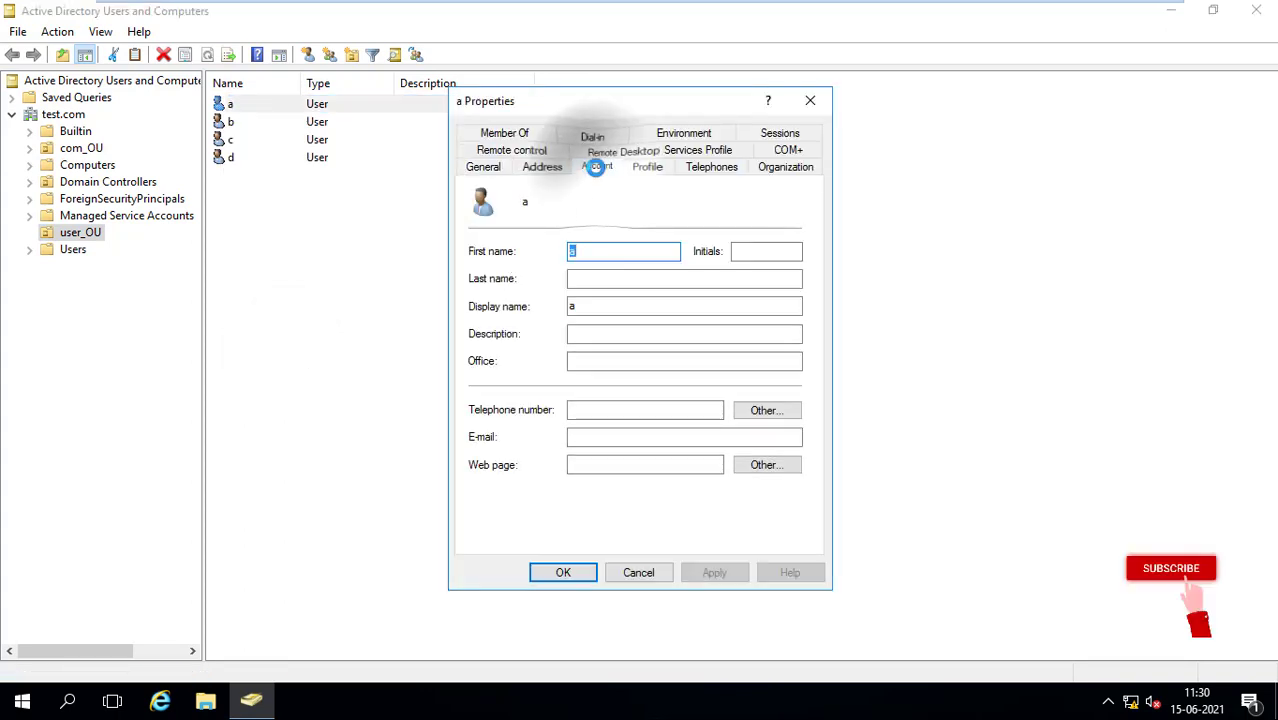
# In user a's Account Logon Hours, switch the whole Sunday row back to Logon Permitted
pyautogui.click(597, 168)
pyautogui.click(500, 283)
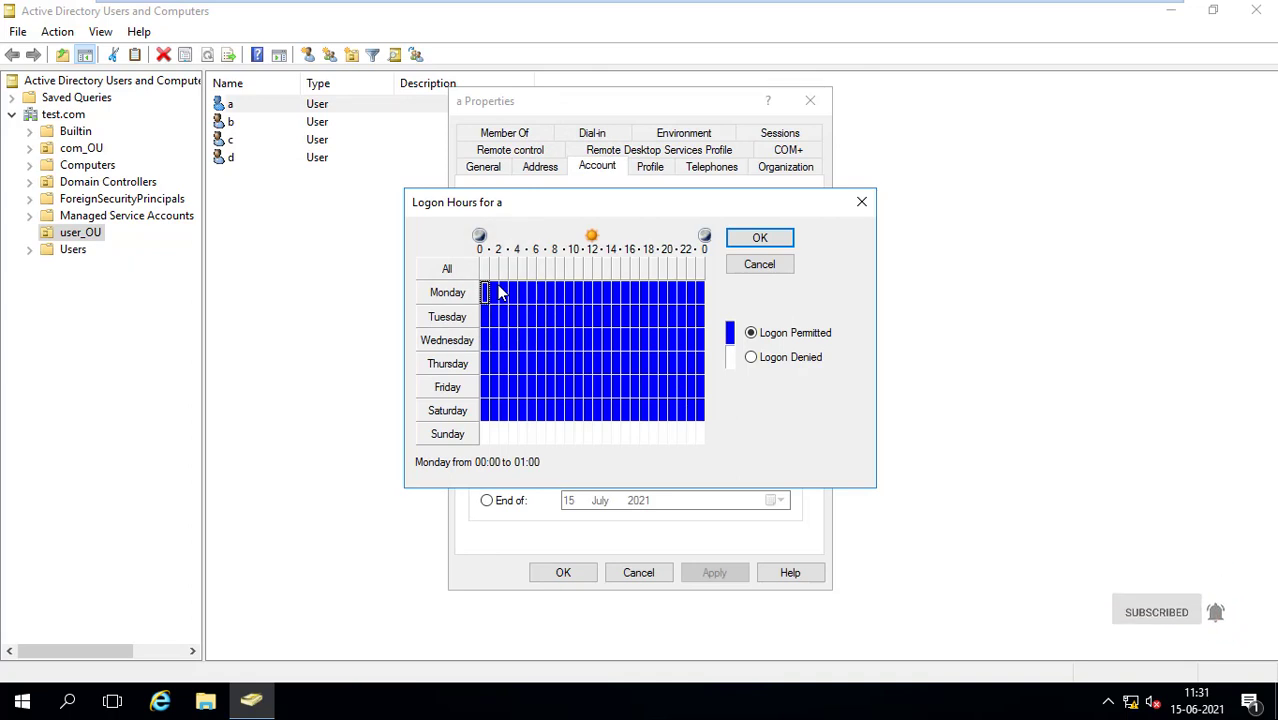
pyautogui.click(452, 434)
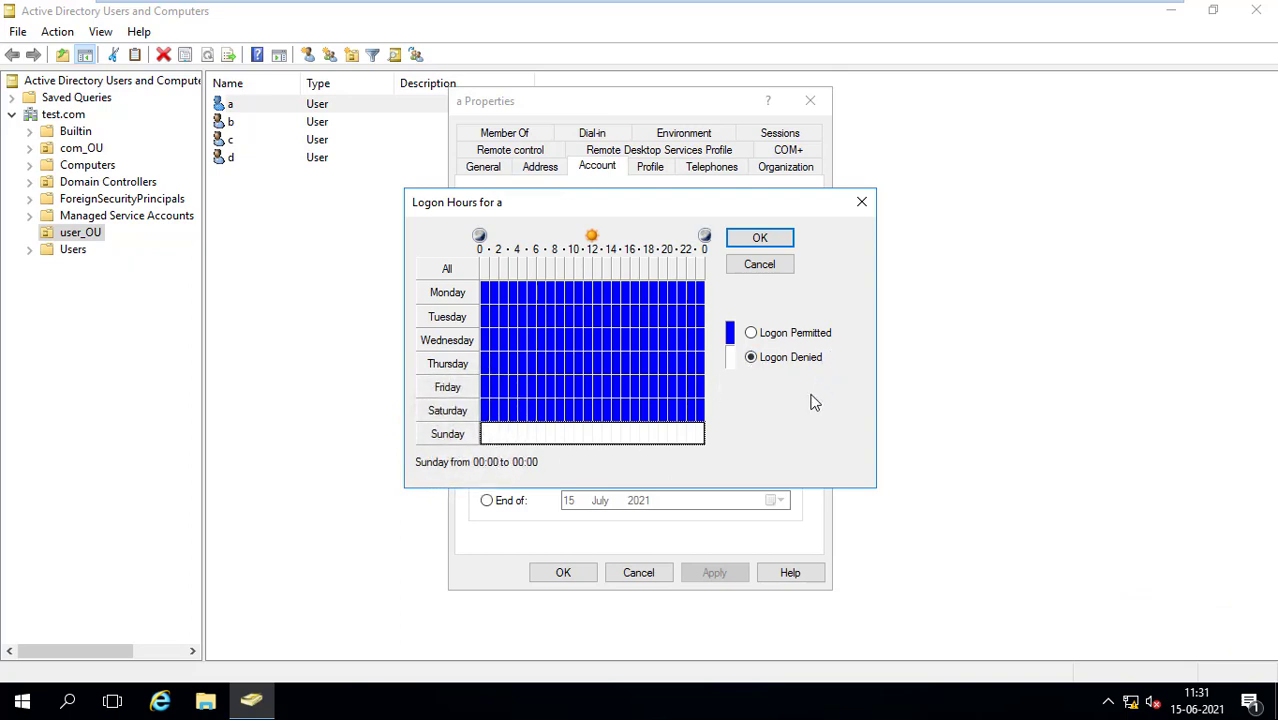
pyautogui.click(751, 333)
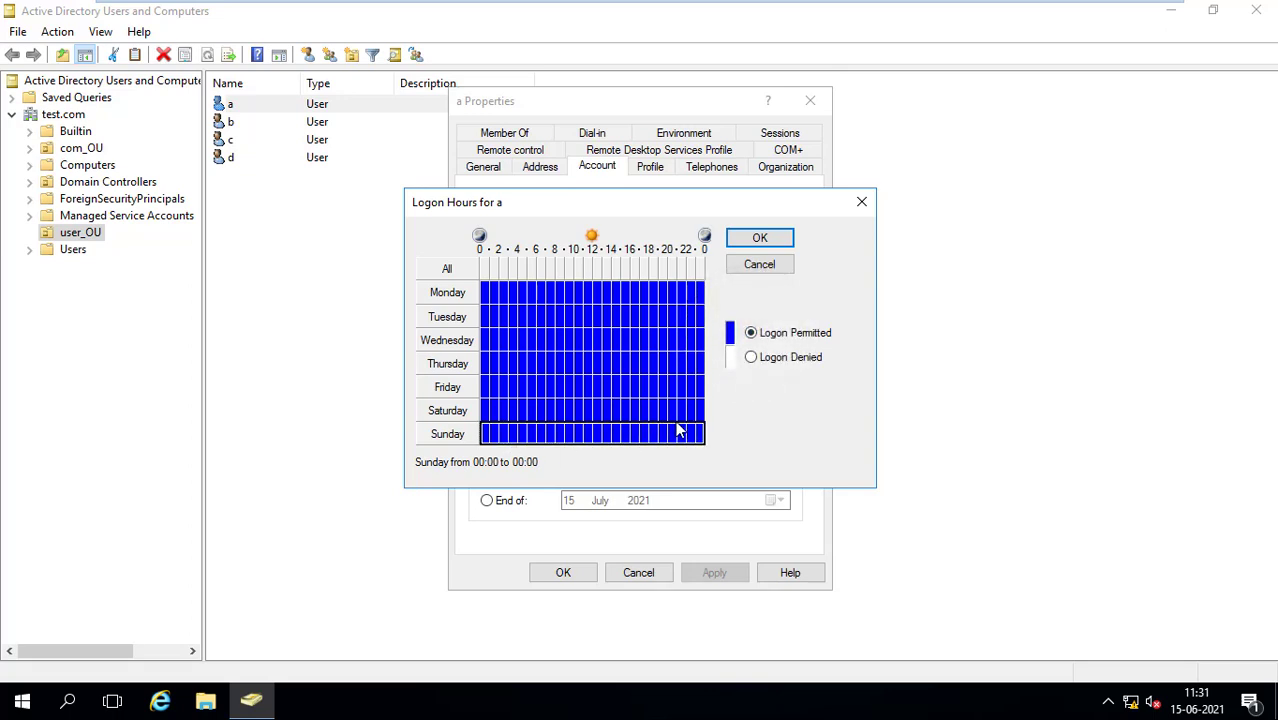
pyautogui.click(595, 290)
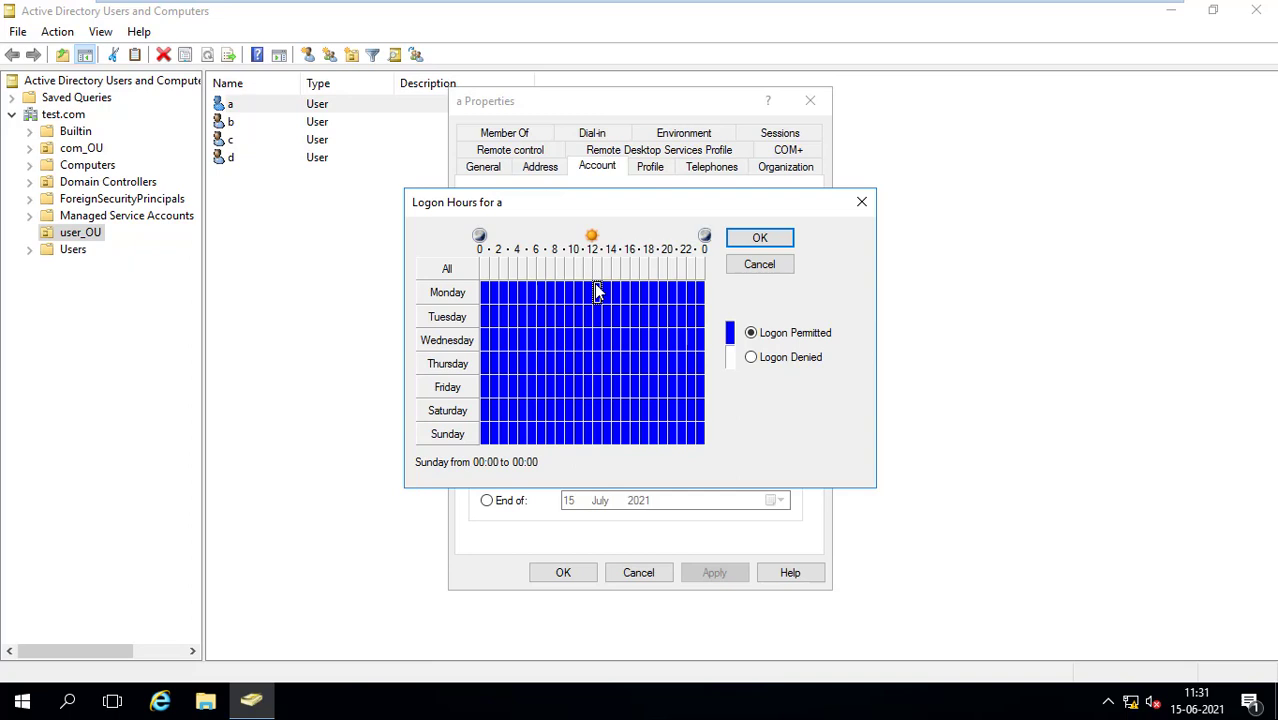
# Select the 11:00–12:00 hour from Monday through Sunday and set it to Logon Denied
pyautogui.moveTo(596, 291); pyautogui.dragTo(599, 366)
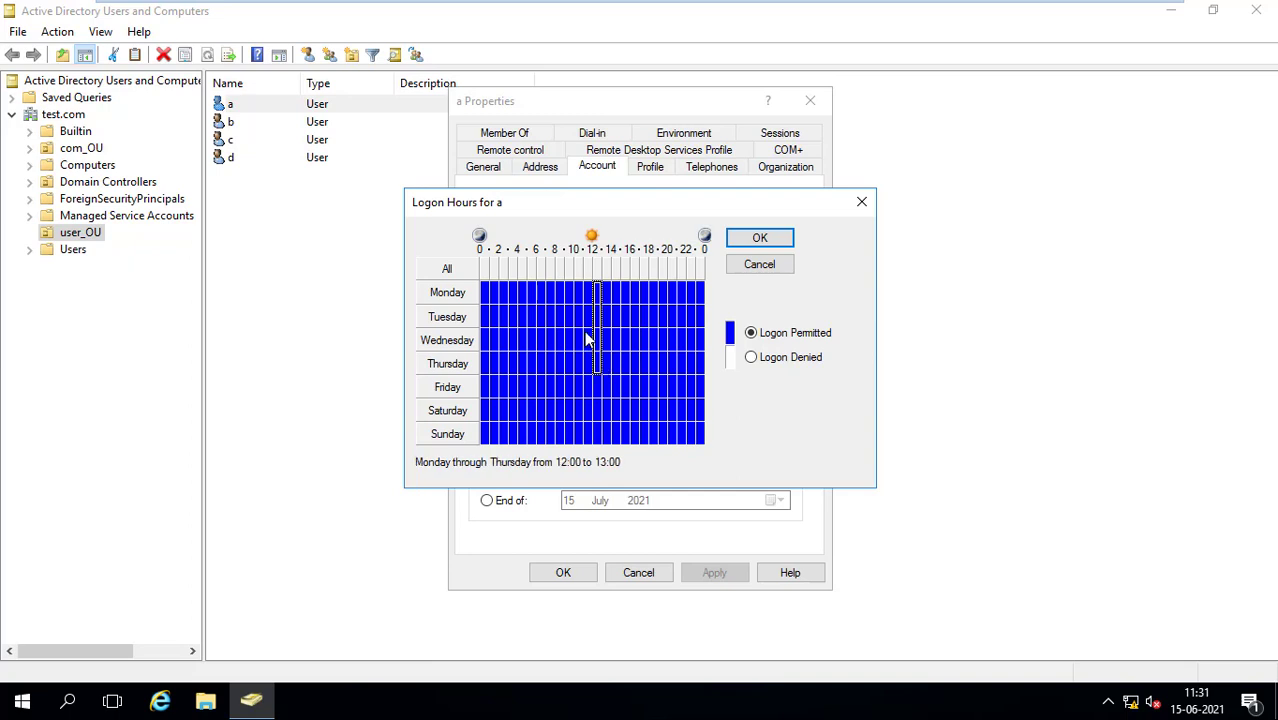
pyautogui.click(591, 293)
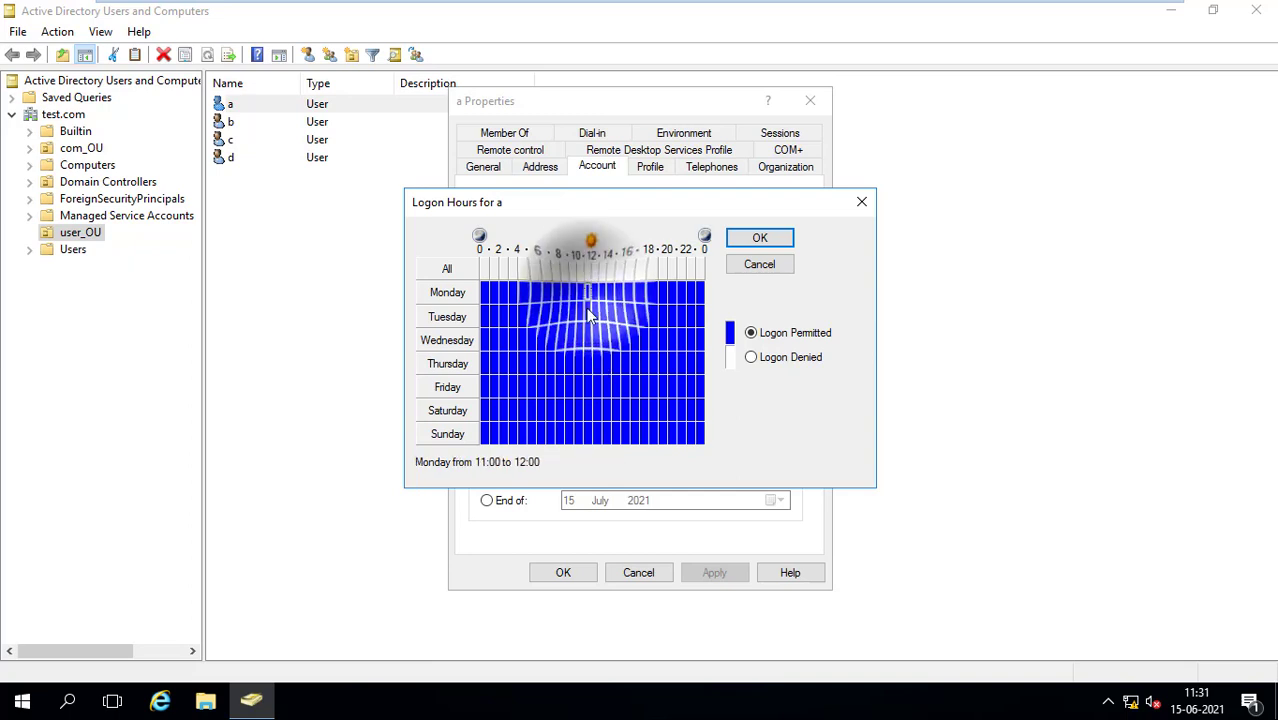
pyautogui.moveTo(588, 402); pyautogui.dragTo(585, 438)
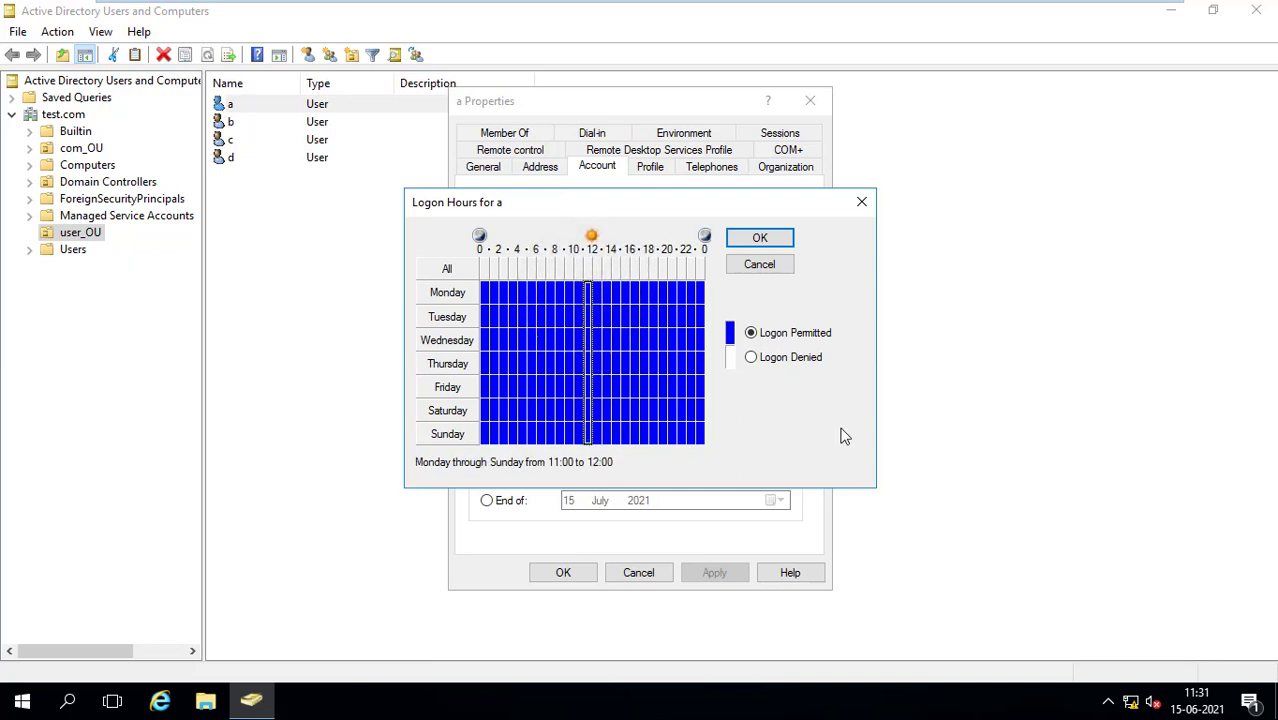
pyautogui.click(751, 358)
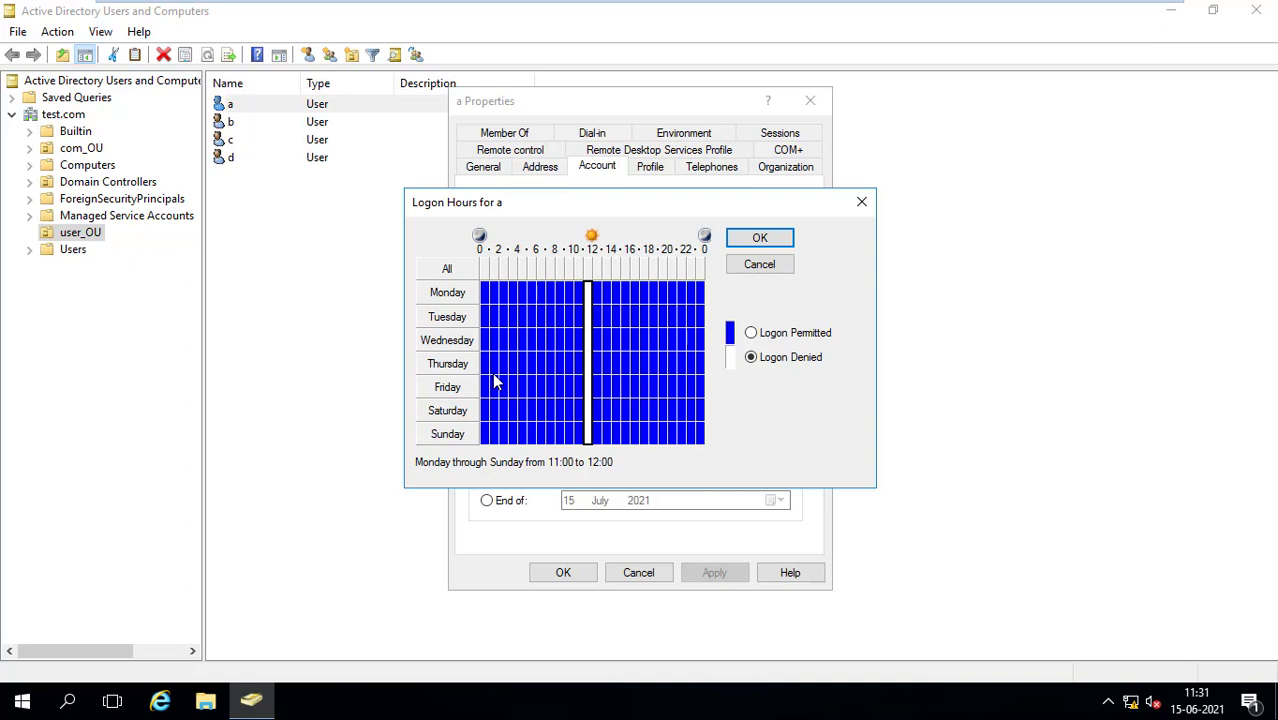
# Confirm the new logon hours, then apply and save user a's properties
pyautogui.click(760, 239)
pyautogui.click(714, 572)
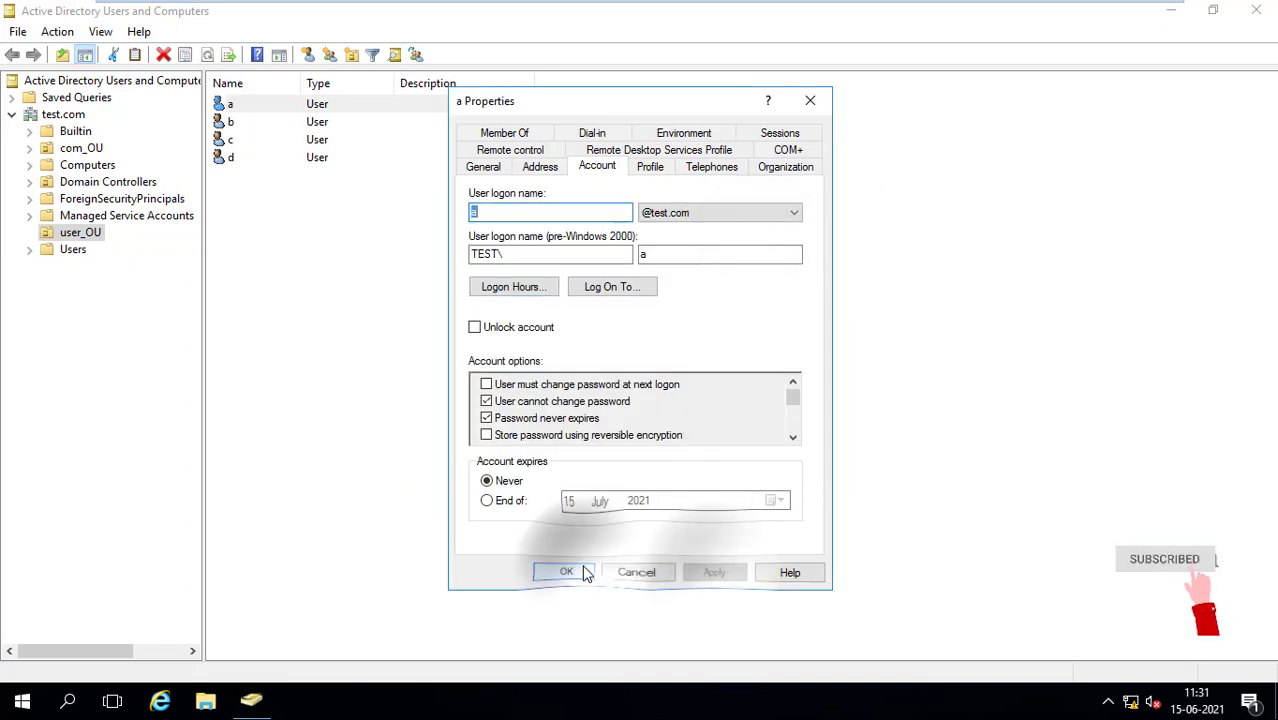
pyautogui.click(570, 572)
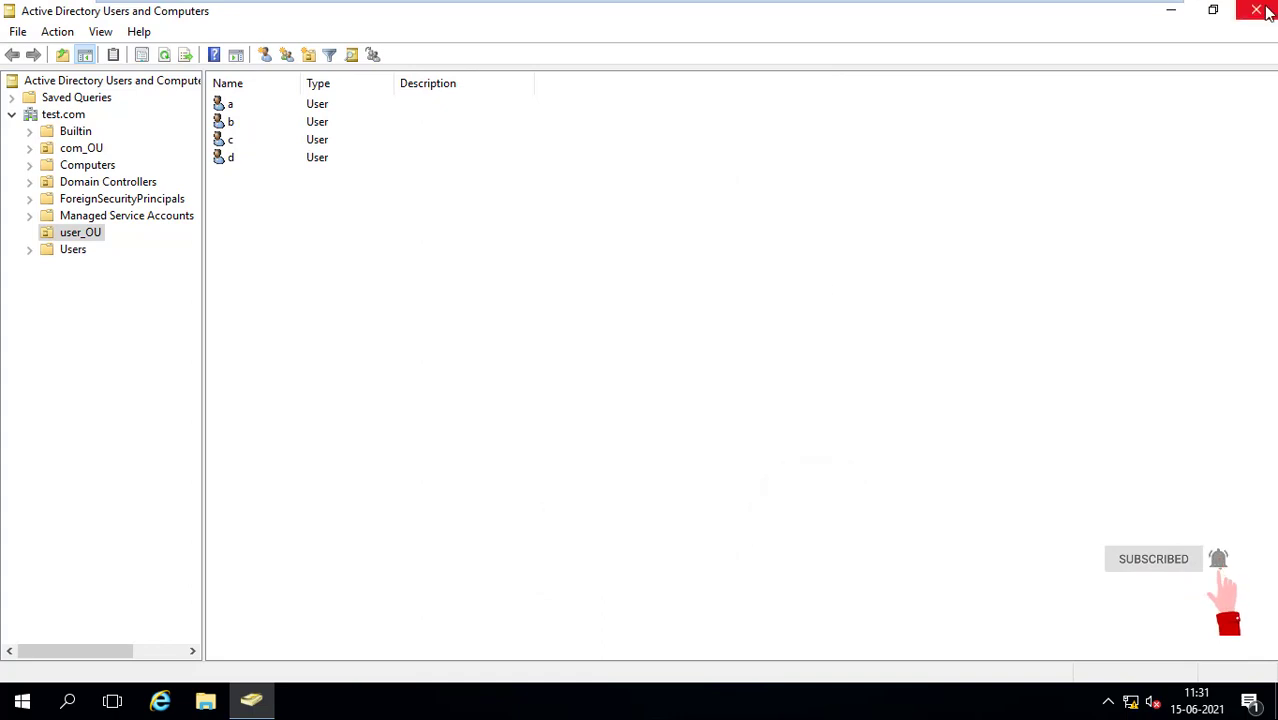
# Close Active Directory Users and Computers and refresh the server desktop
pyautogui.click(1256, 10)
pyautogui.rightClick(731, 200)
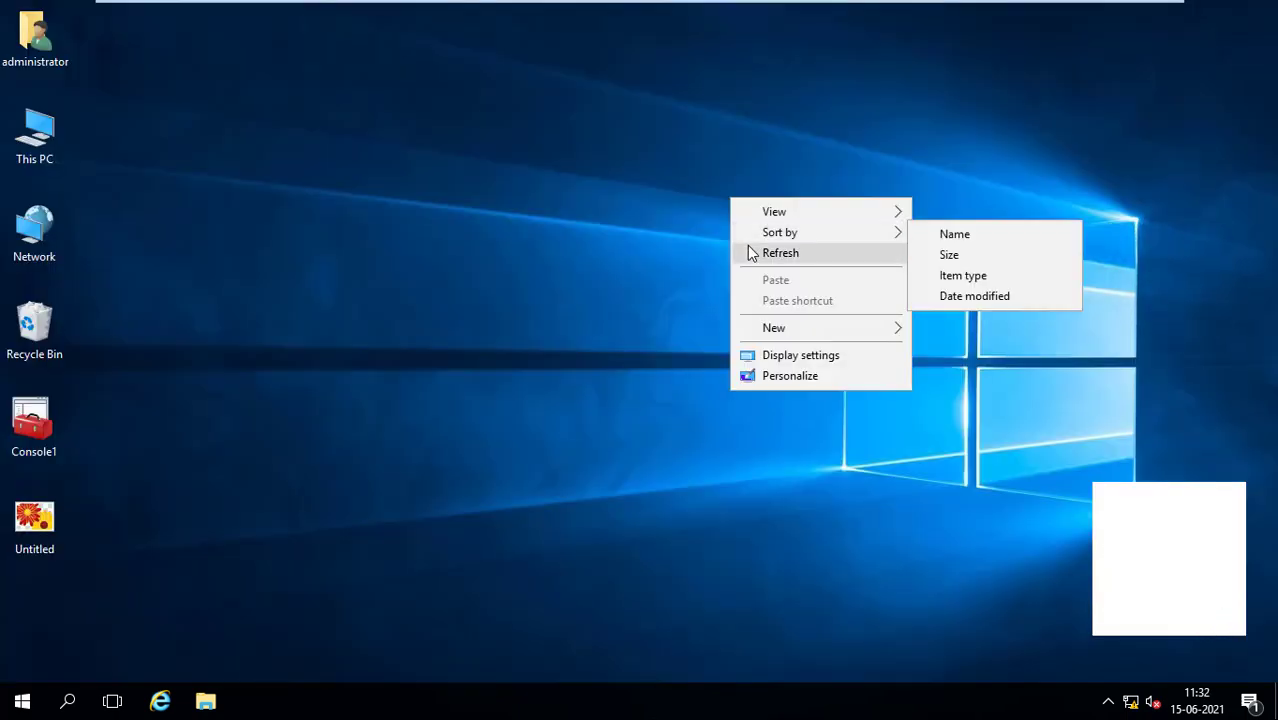
pyautogui.click(735, 251)
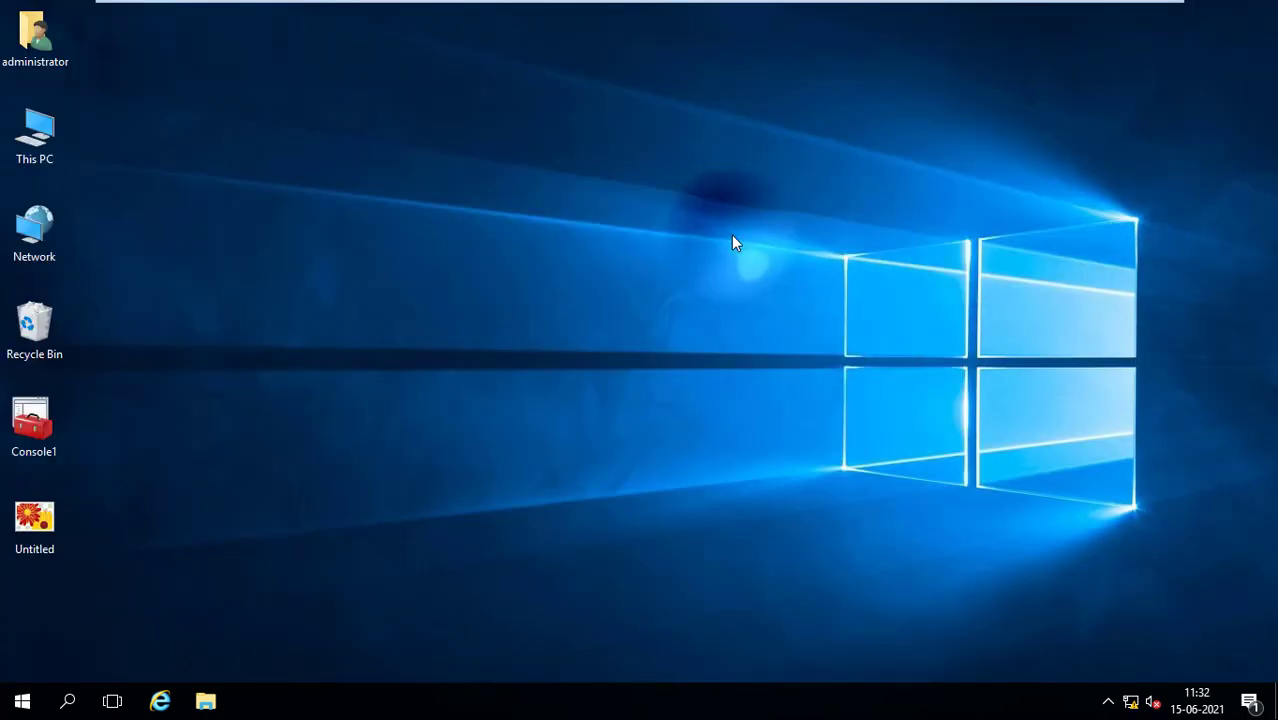
# Switch to the Windows 7 x64 client, refresh its desktop and lock the session
pyautogui.moveTo(842, 3)
pyautogui.click(920, 14)
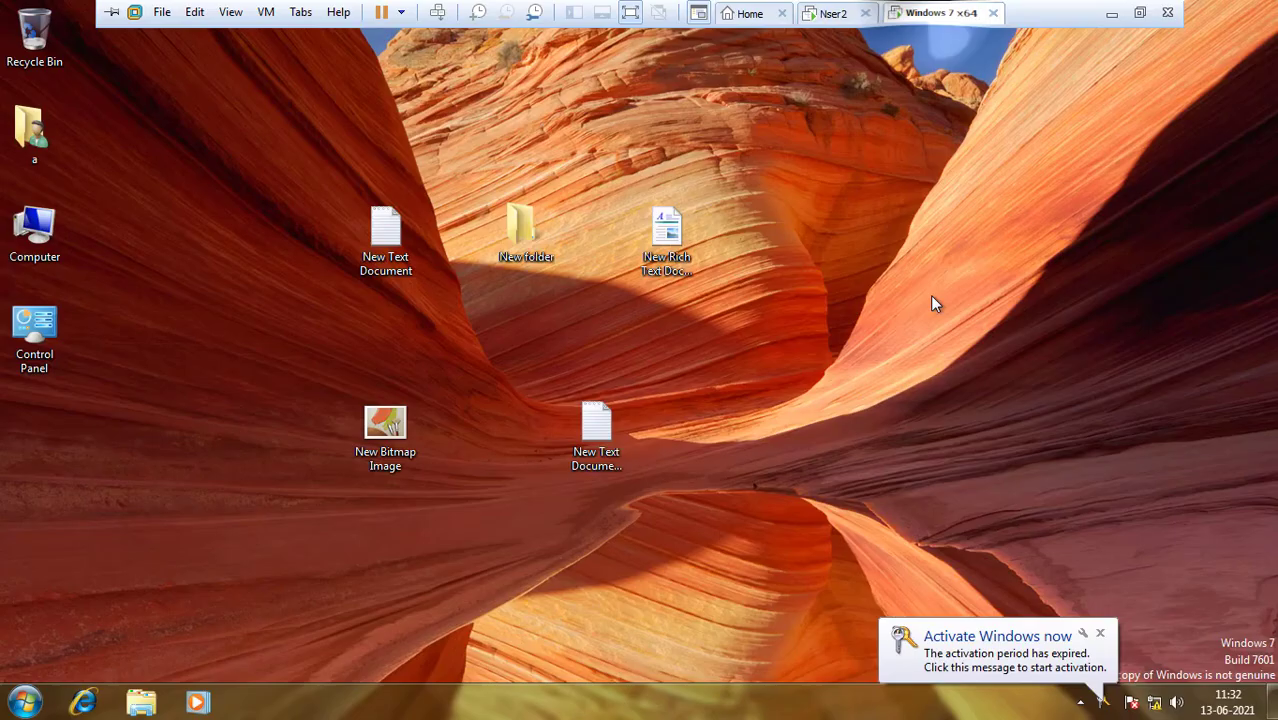
pyautogui.rightClick(756, 281)
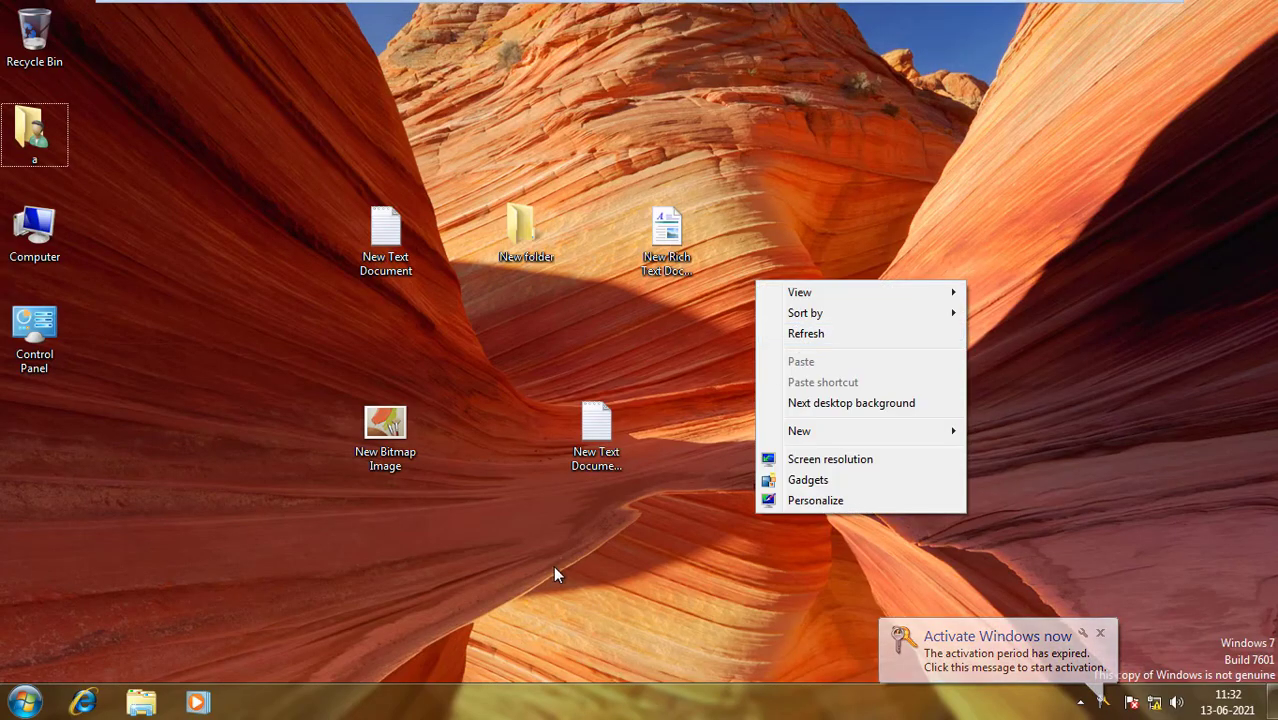
pyautogui.click(795, 333)
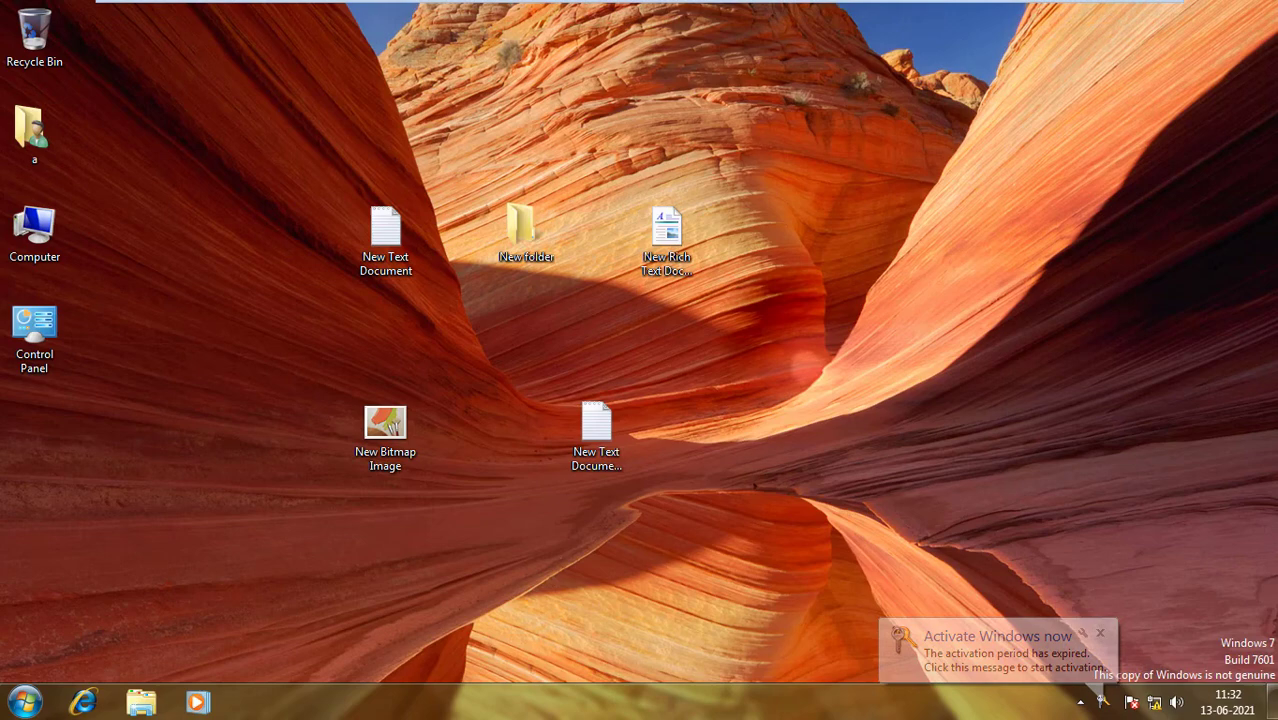
pyautogui.click(20, 702)
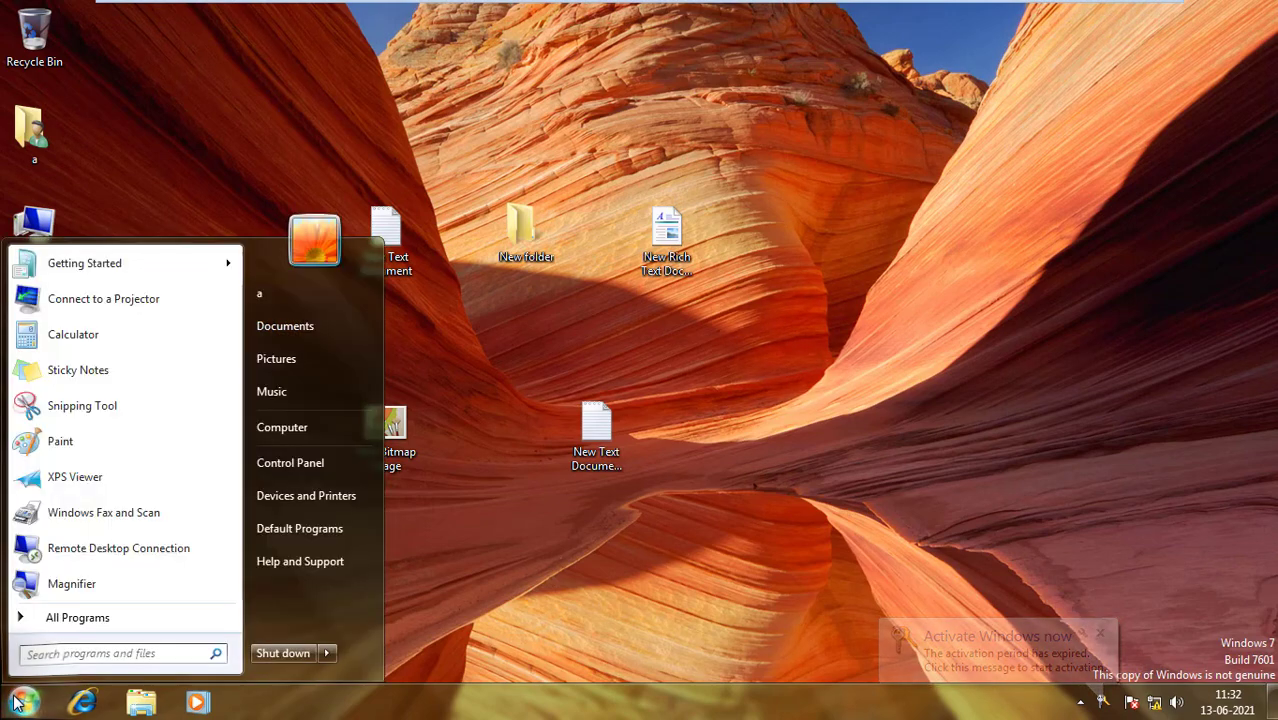
pyautogui.click(327, 655)
pyautogui.click(375, 602)
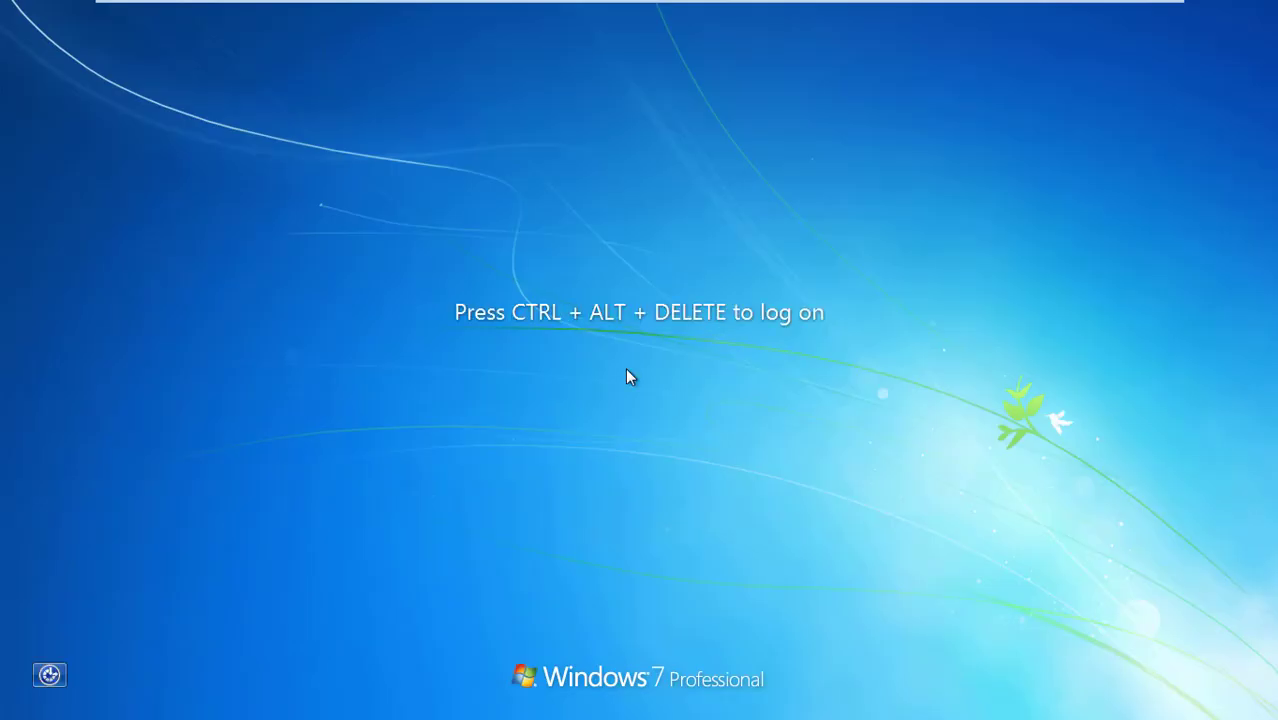
# Use Ctrl+Alt+Delete and enter the password for TEST\a to attempt logon
pyautogui.hotkey('ctrl', 'alt', 'Delete')
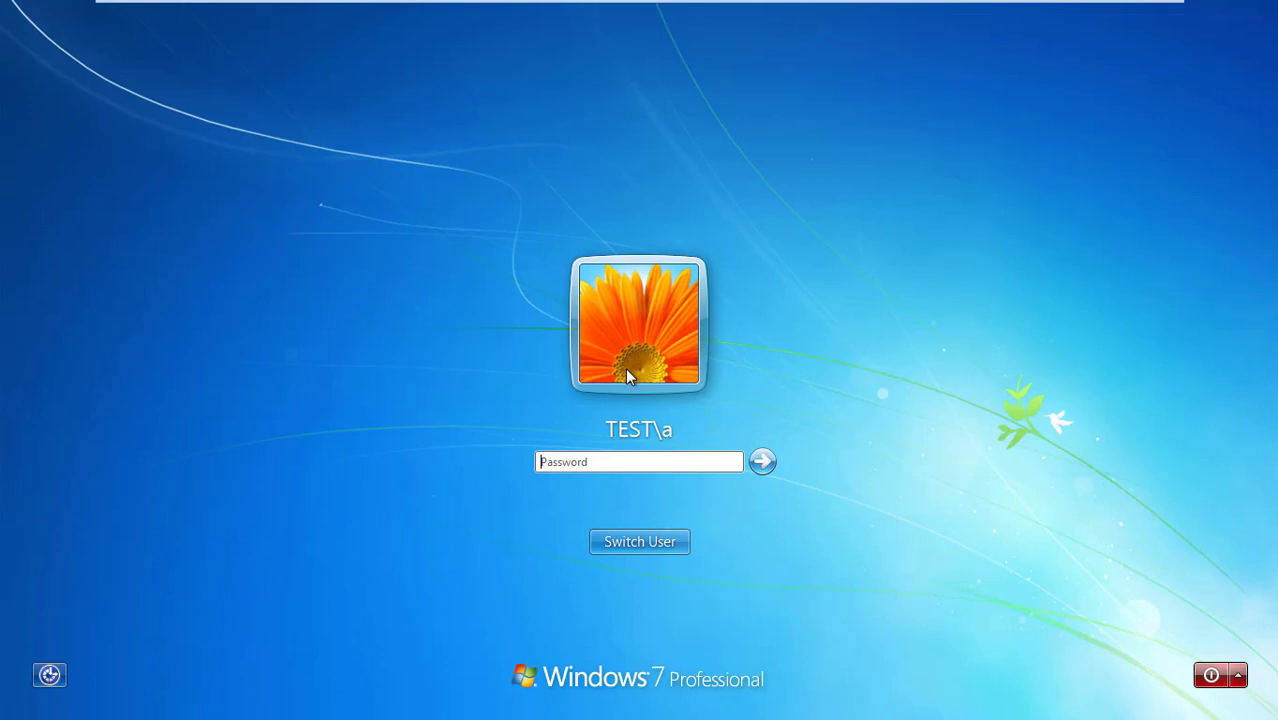
pyautogui.write('•••')
pyautogui.press('Return')
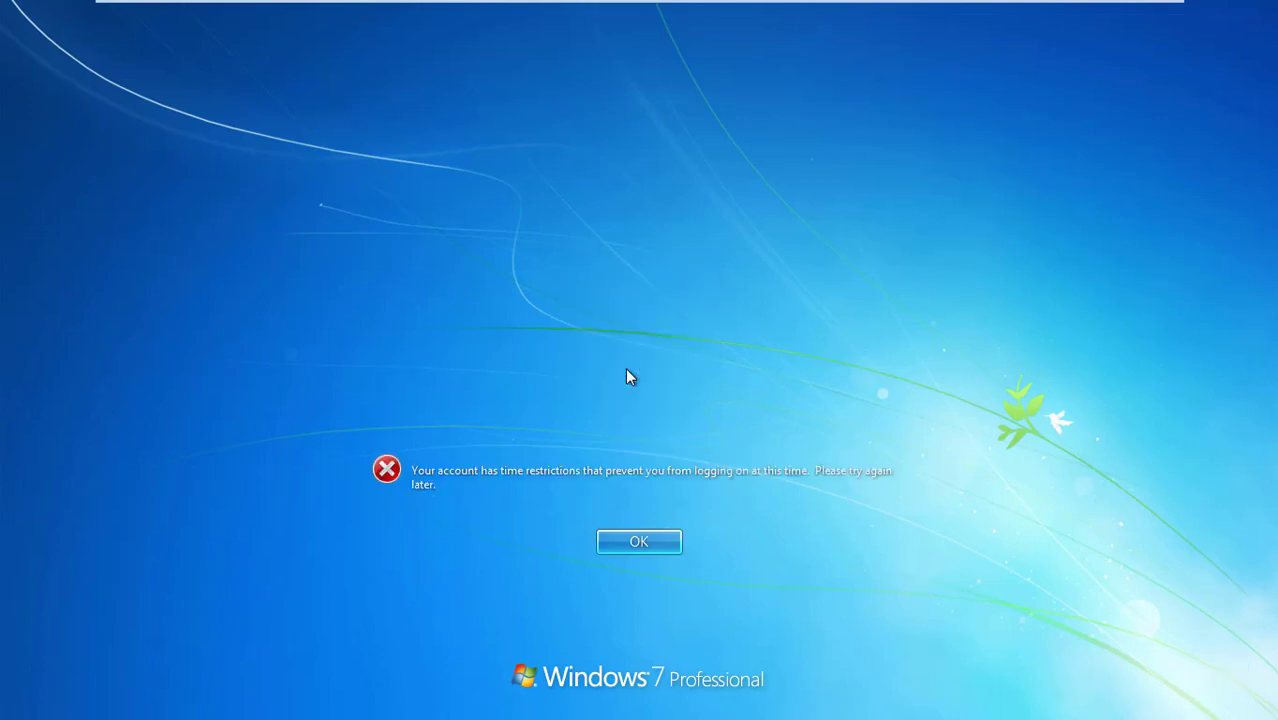